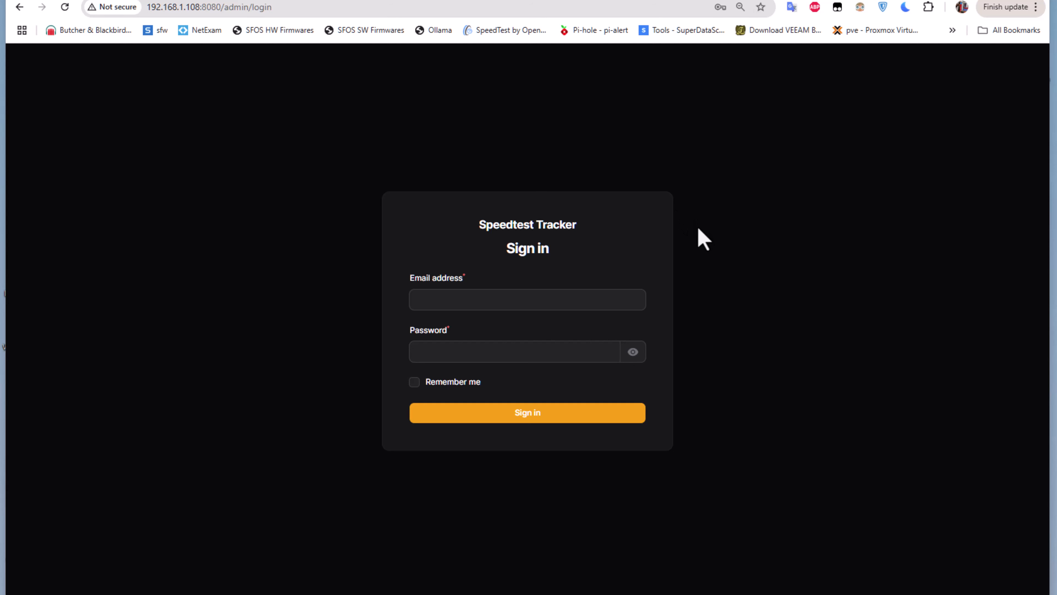
# Sign in to Speedtest Tracker with the saved account e-mail and password
pyautogui.click(586, 300)
pyautogui.click(540, 335)
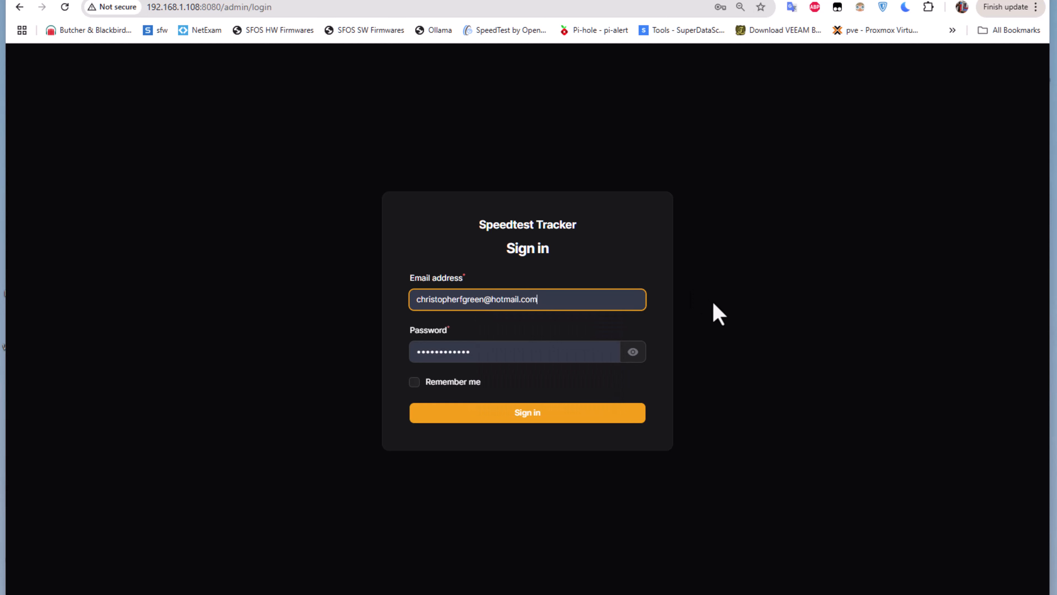
pyautogui.click(515, 413)
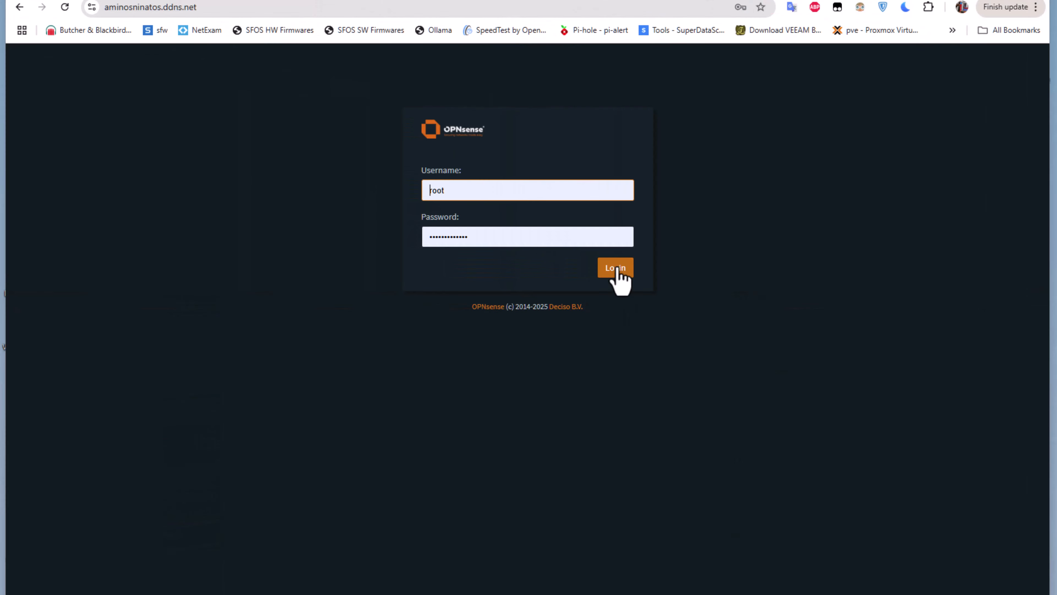
# Log in to OPNsense with the prefilled root credentials and start a new NAT port forward rule
pyautogui.click(617, 270)
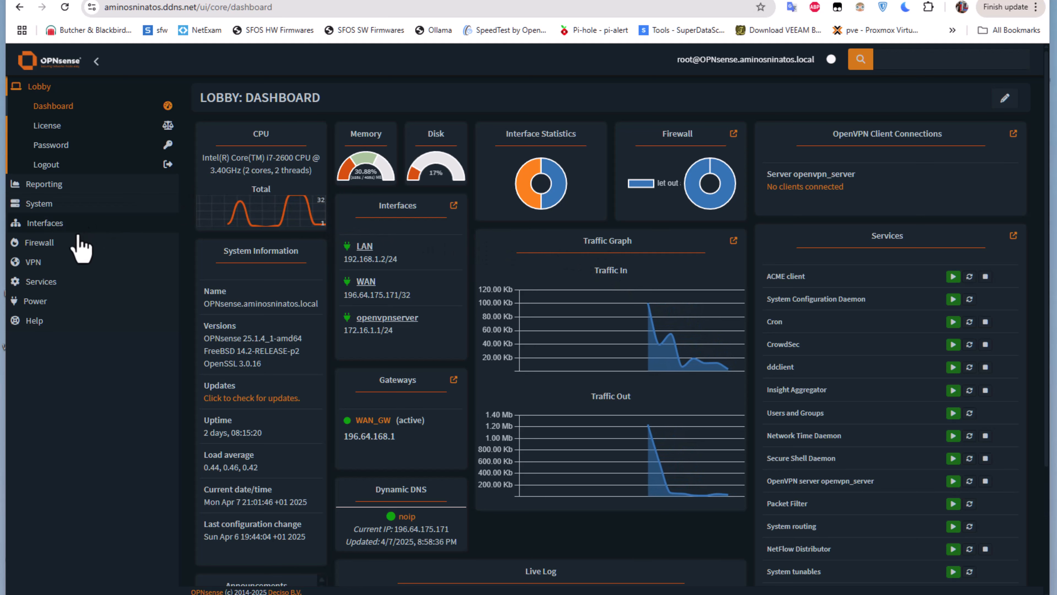
pyautogui.click(71, 245)
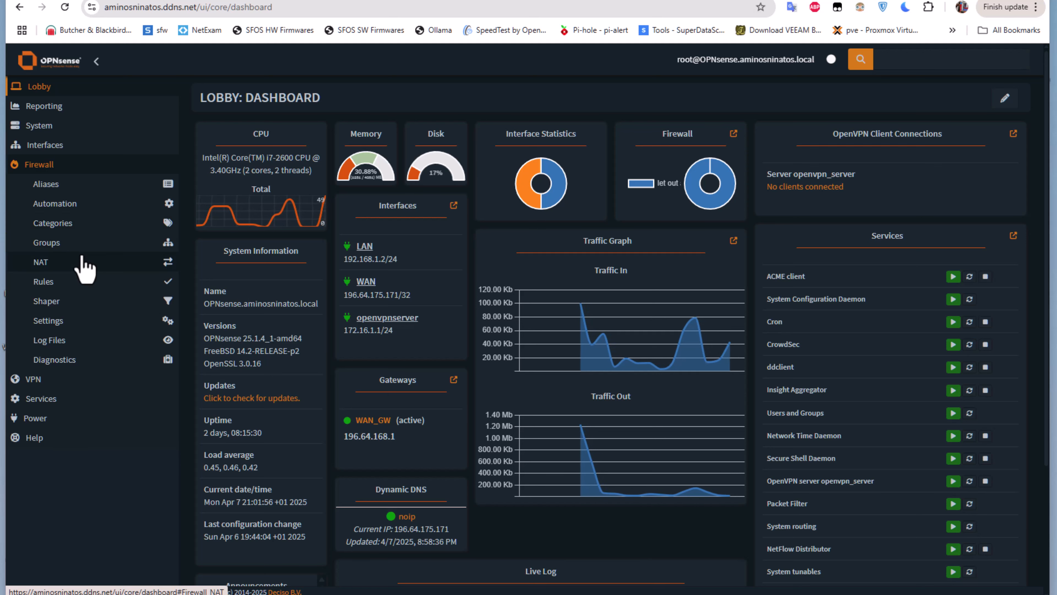
pyautogui.click(77, 262)
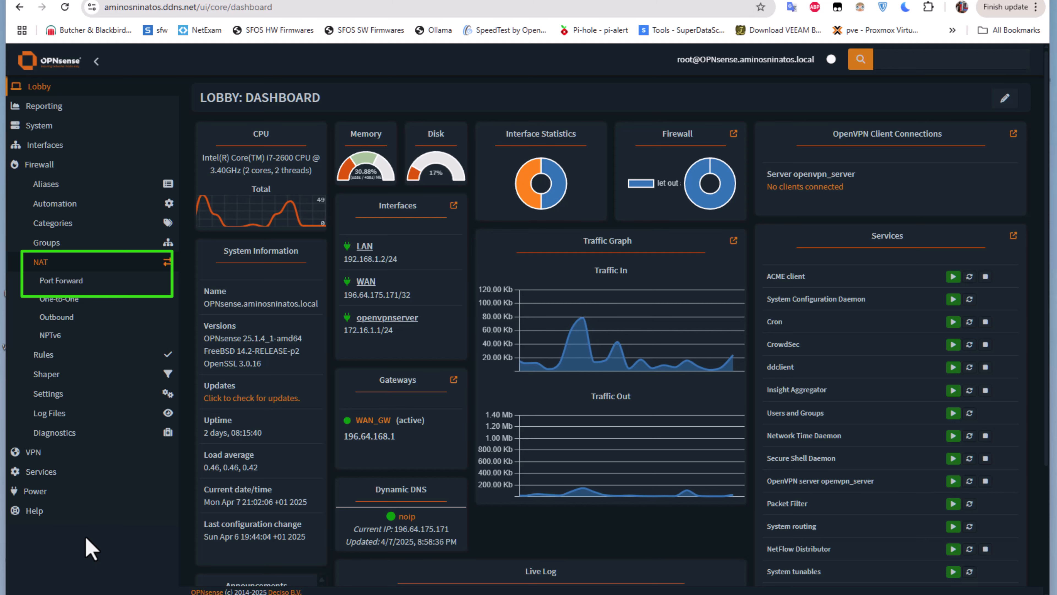
pyautogui.click(60, 281)
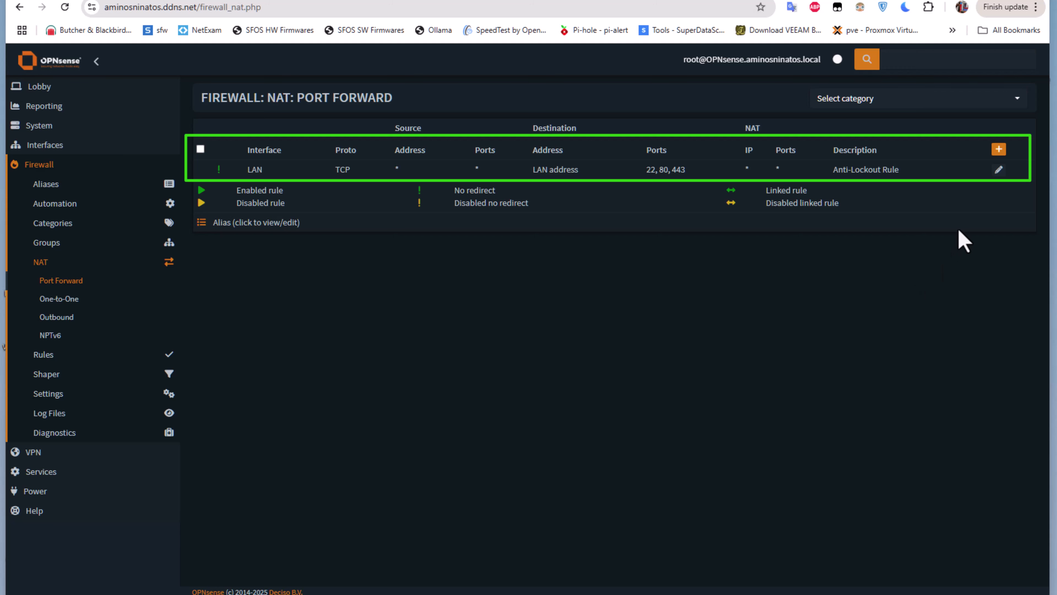
pyautogui.click(998, 169)
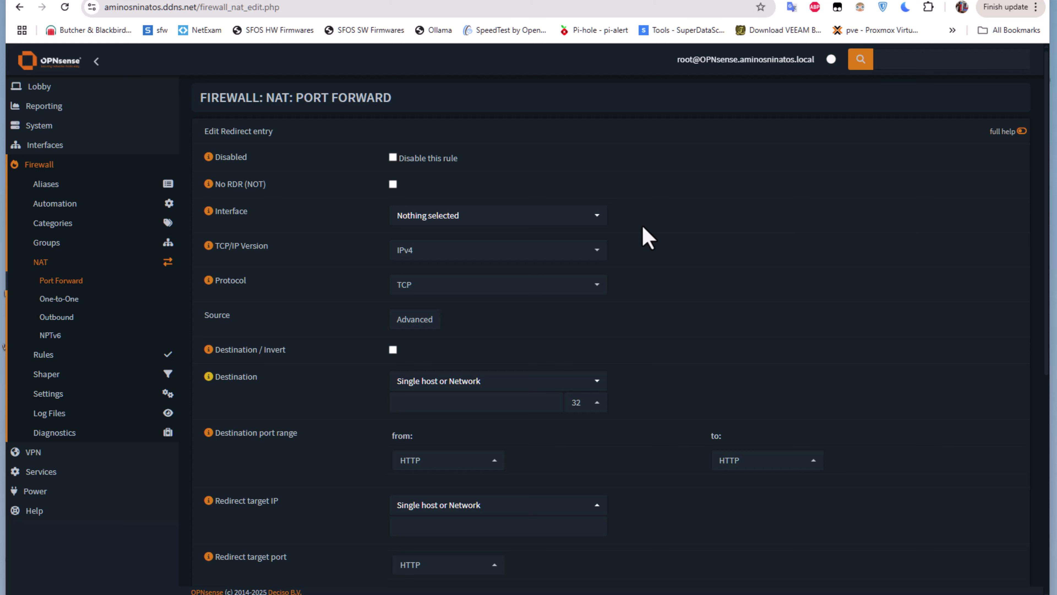
# Set the rule's interface to WAN, keeping IPv4 as the TCP/IP version and TCP as the protocol
pyautogui.click(598, 217)
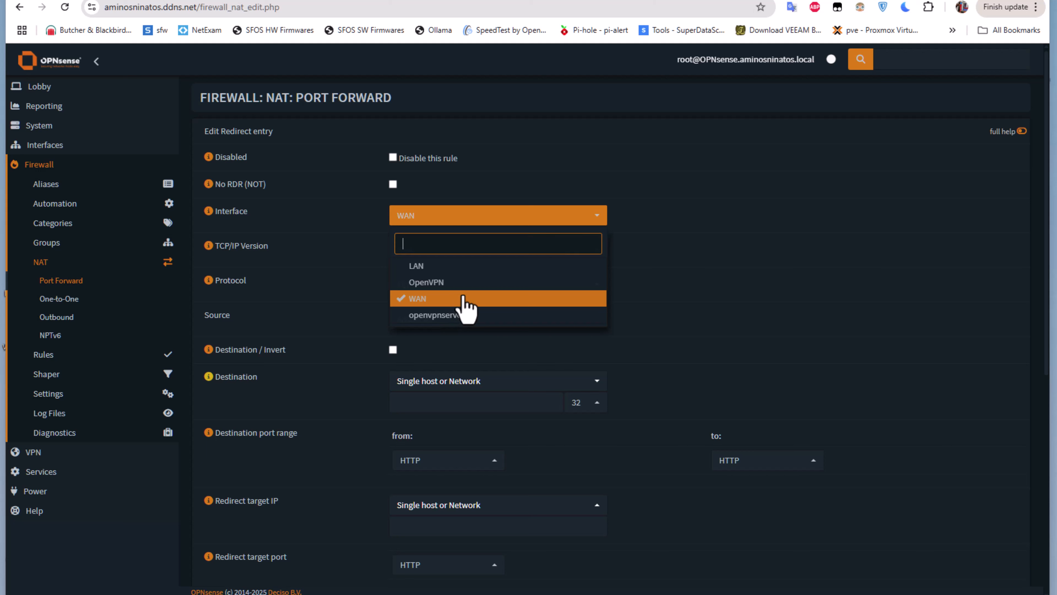
pyautogui.click(678, 278)
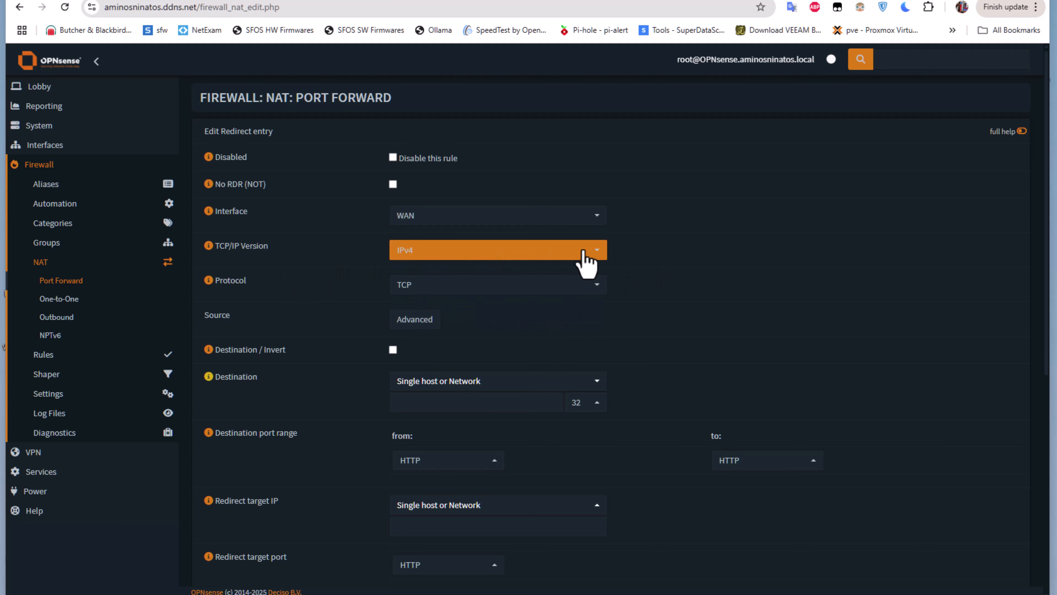
pyautogui.click(594, 251)
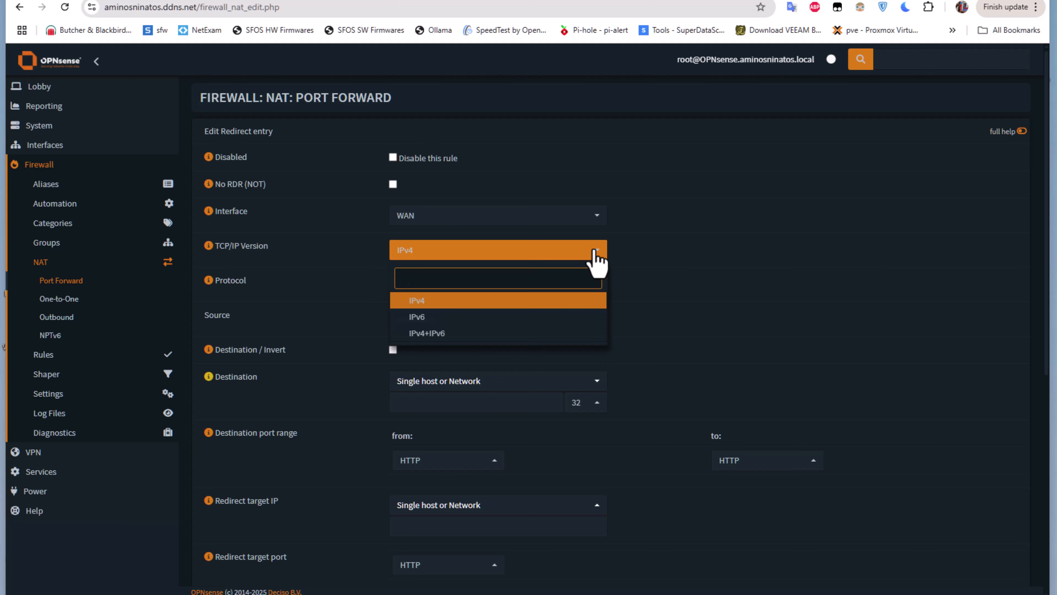
pyautogui.click(654, 290)
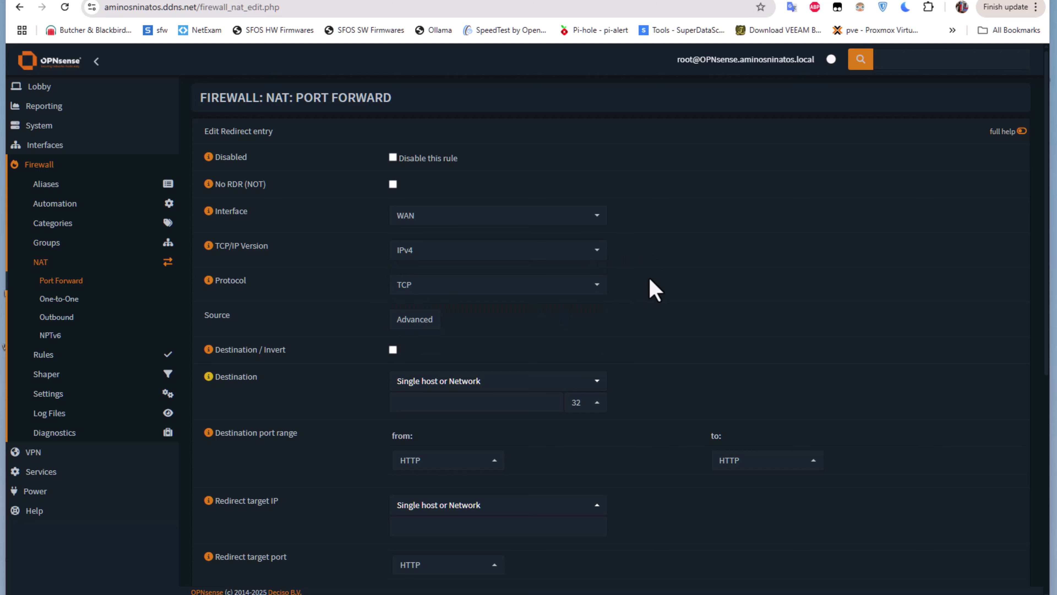
pyautogui.scroll(-2, 689, 260)
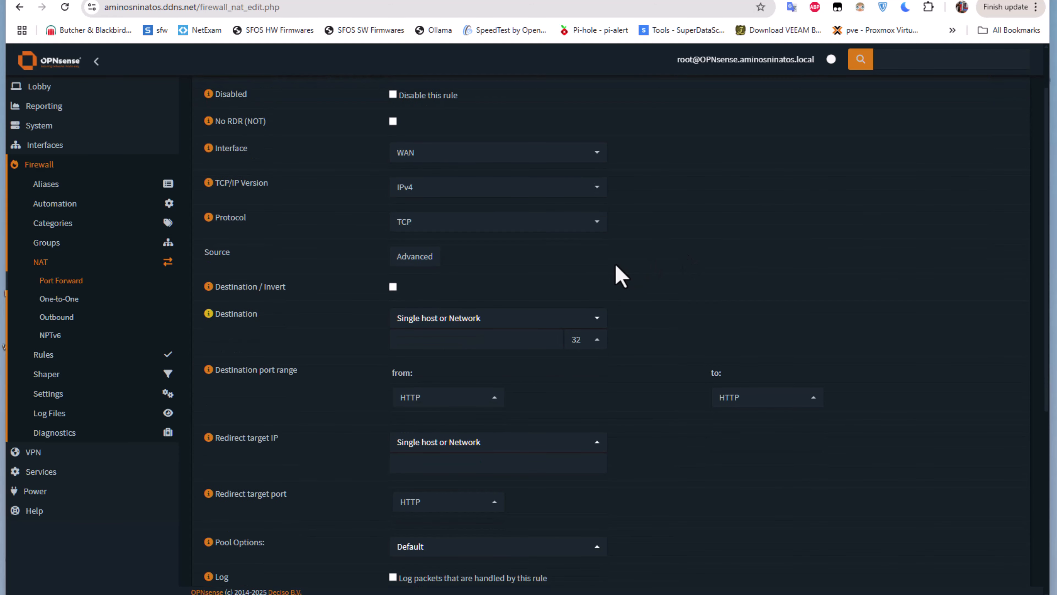
pyautogui.click(596, 225)
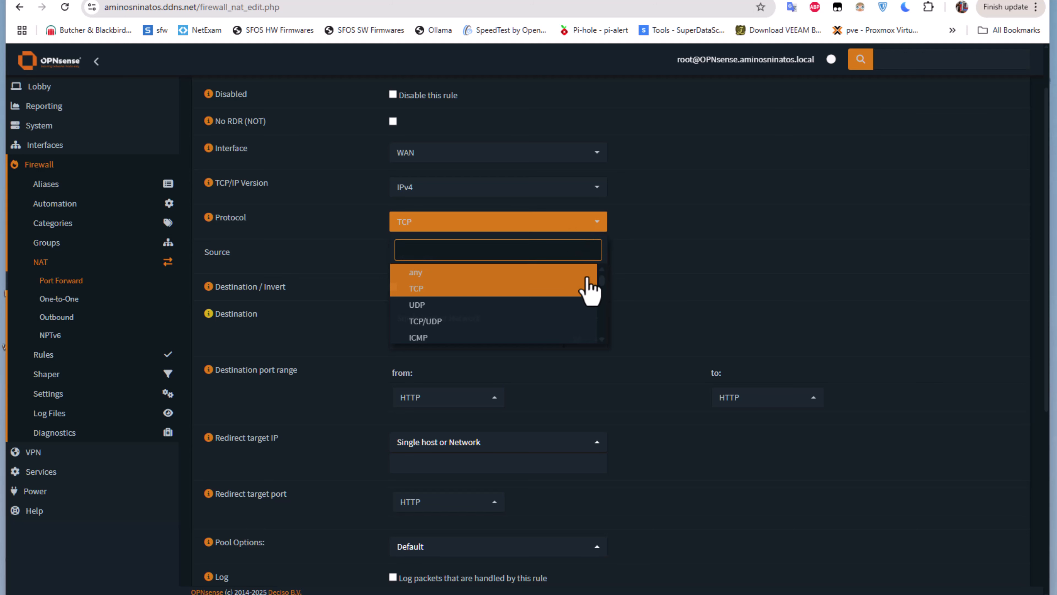
pyautogui.moveTo(602, 286)
pyautogui.mouseDown()
pyautogui.moveTo(604, 329)
pyautogui.moveTo(606, 278)
pyautogui.mouseUp()
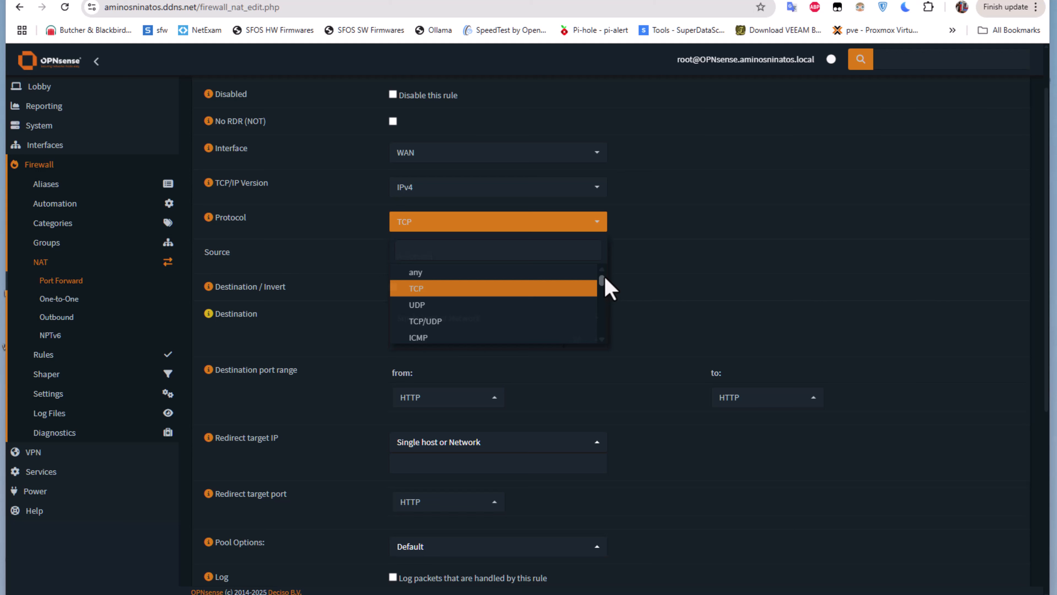
pyautogui.click(511, 289)
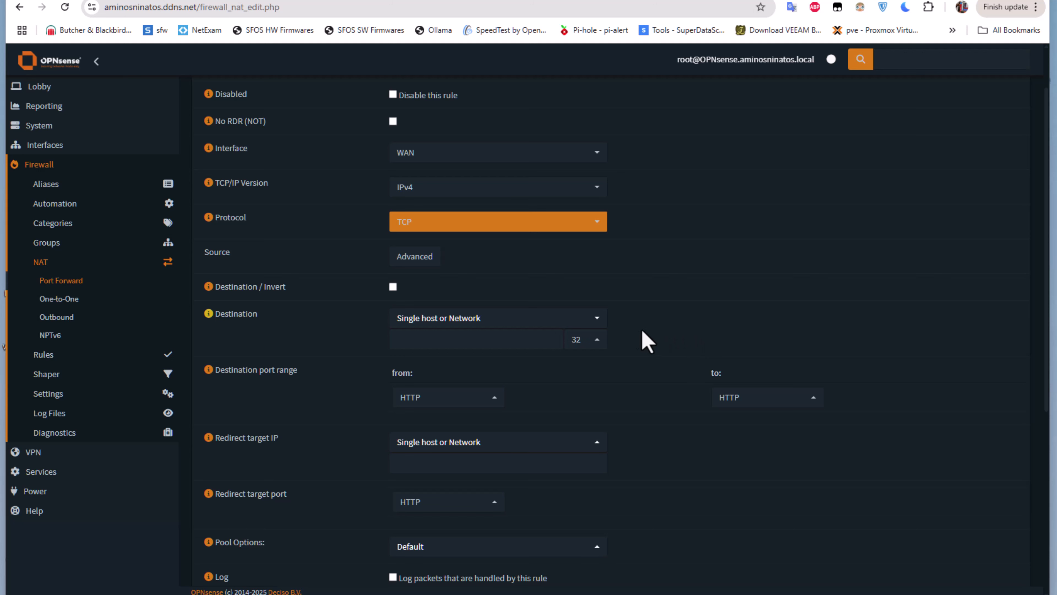
# Set the port forward rule's destination to any
pyautogui.click(597, 321)
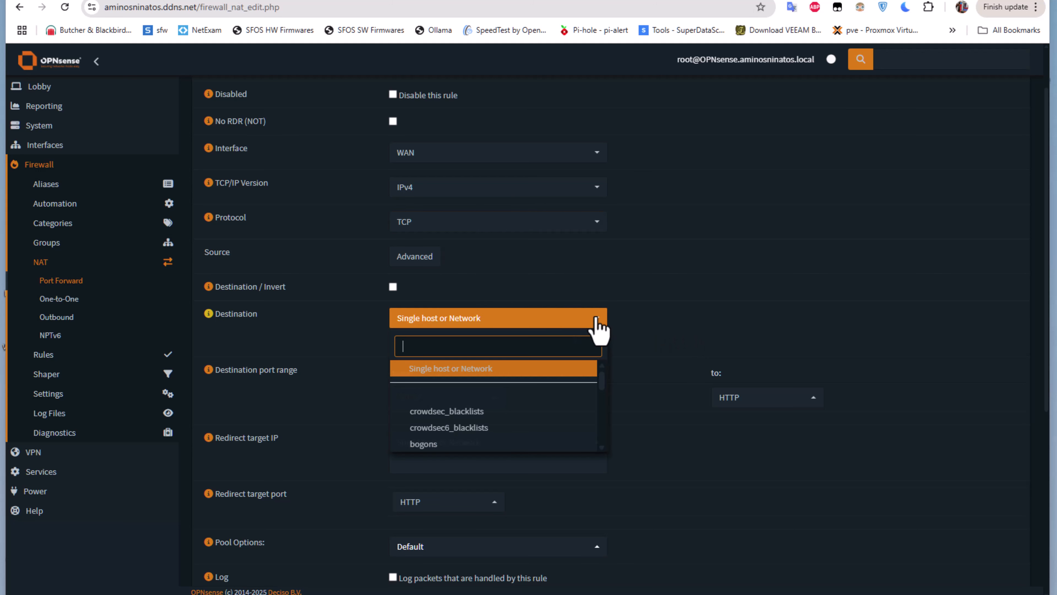
pyautogui.write('an')
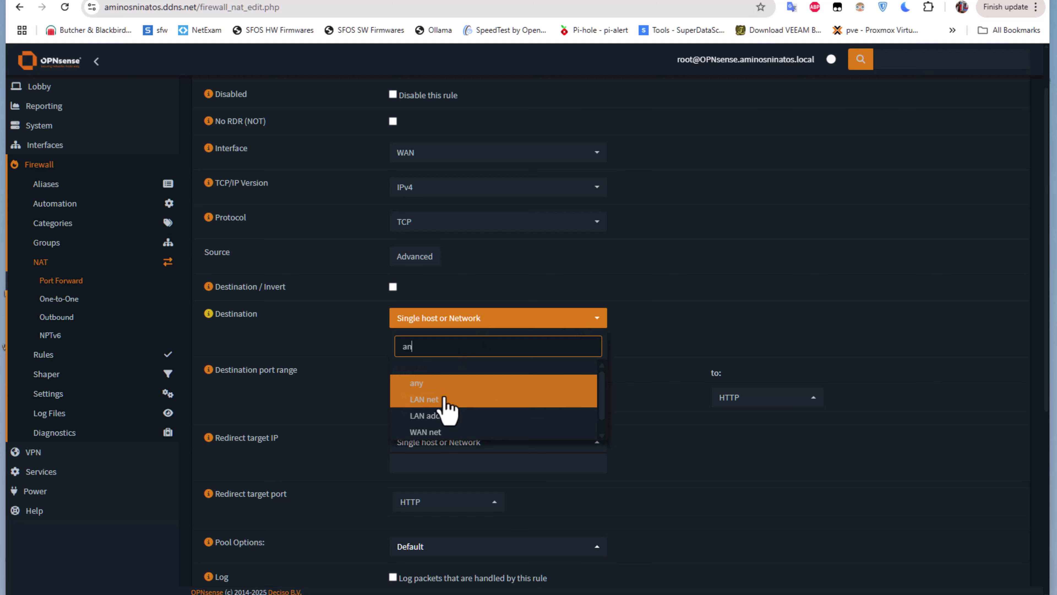
pyautogui.click(443, 387)
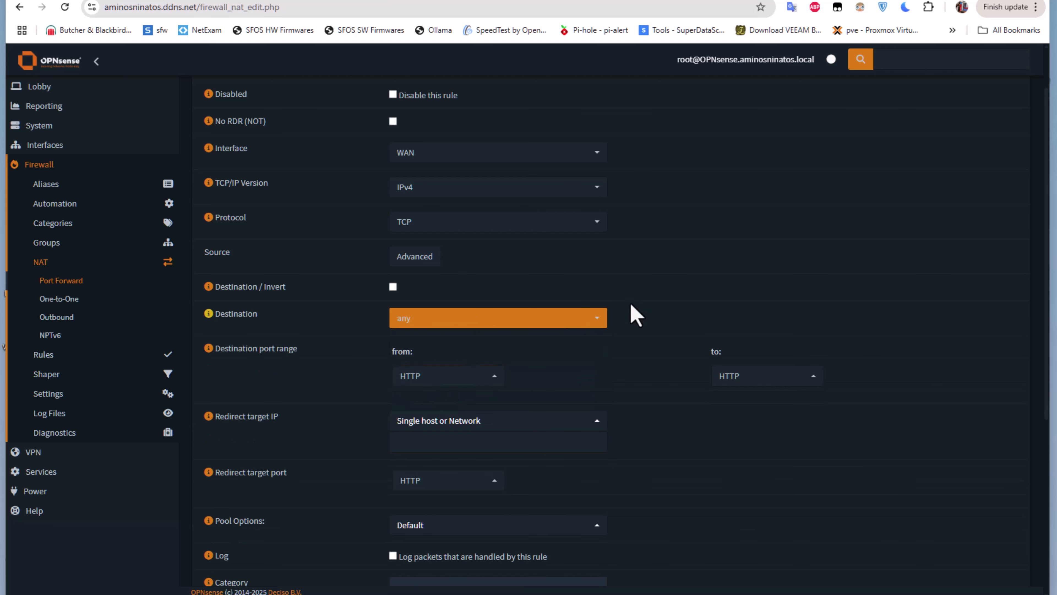
pyautogui.scroll(-1, 613, 395)
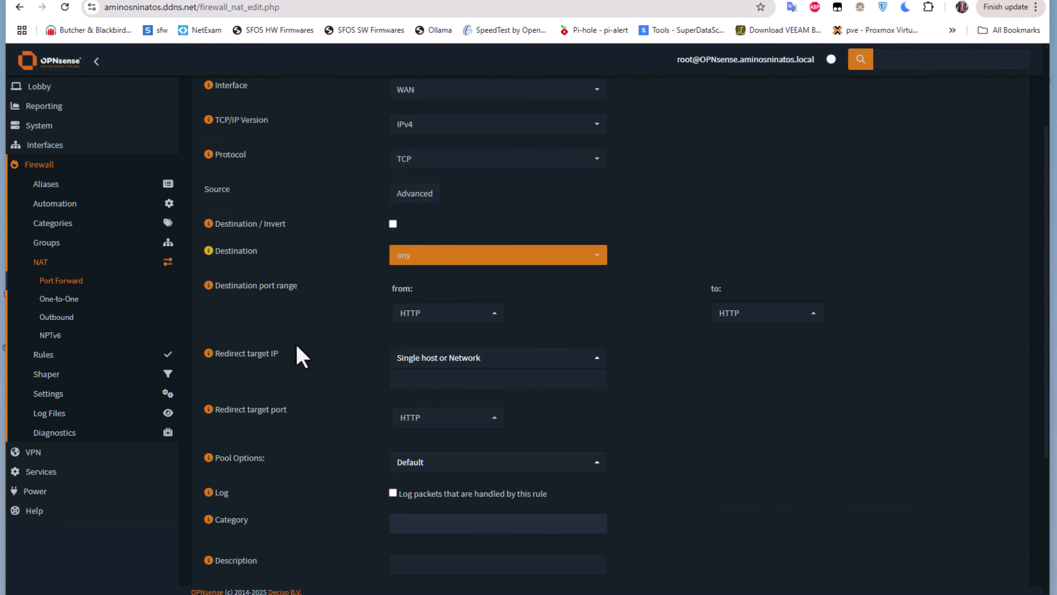
pyautogui.scroll(1, 324, 345)
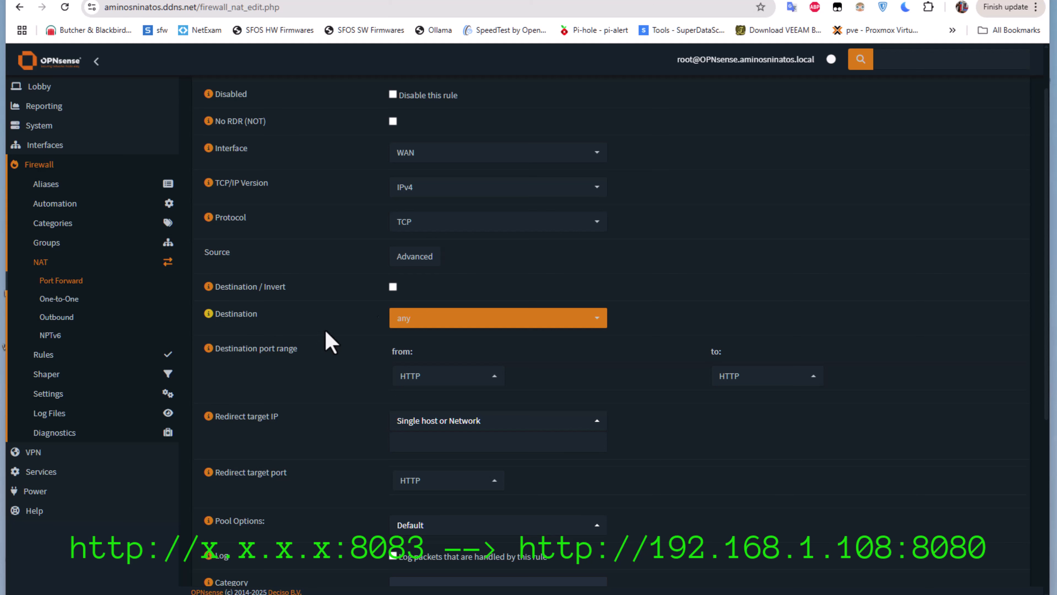
pyautogui.click(880, 1)
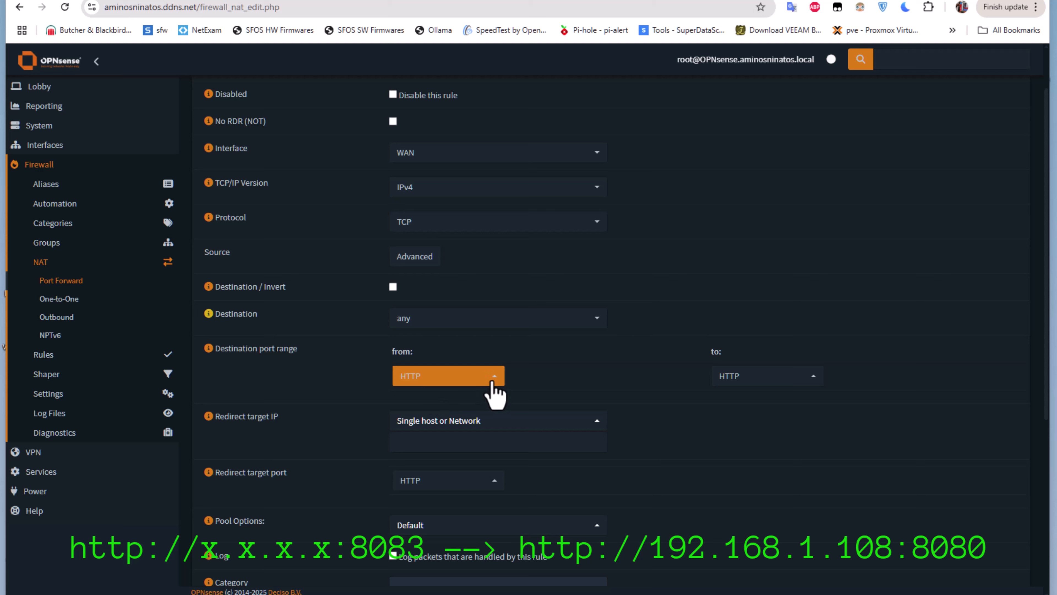
# Set the destination port range to the custom (other) port 8083 for both from and to
pyautogui.click(495, 377)
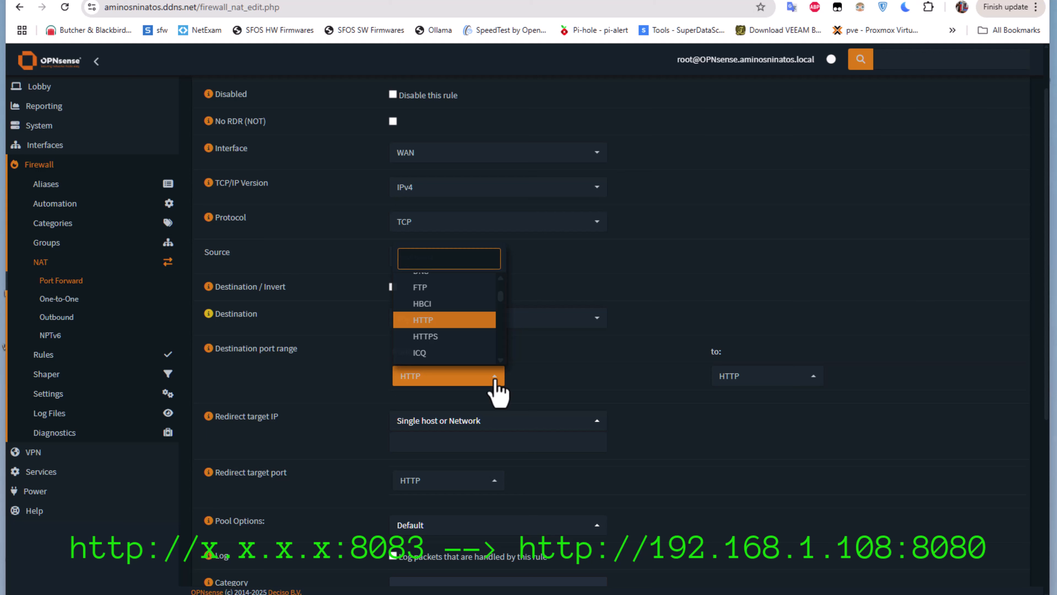
pyautogui.write('oth')
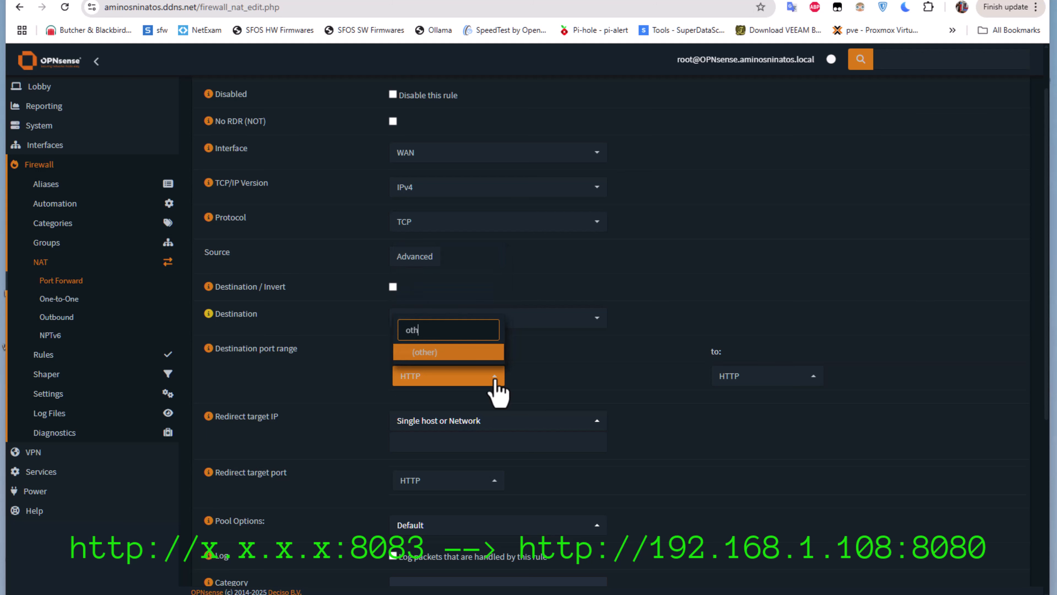
pyautogui.click(445, 353)
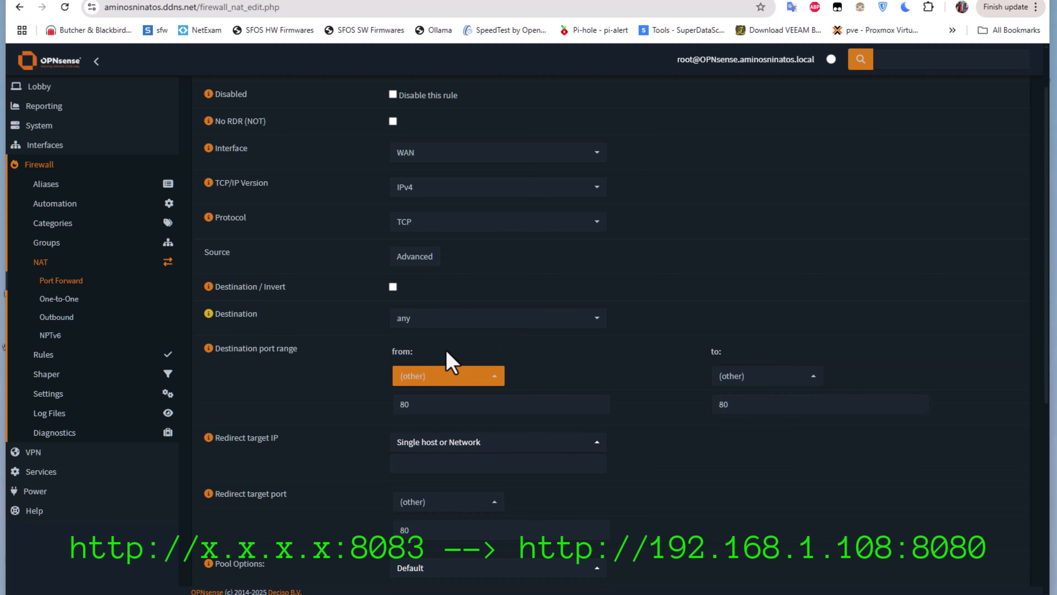
pyautogui.click(421, 410)
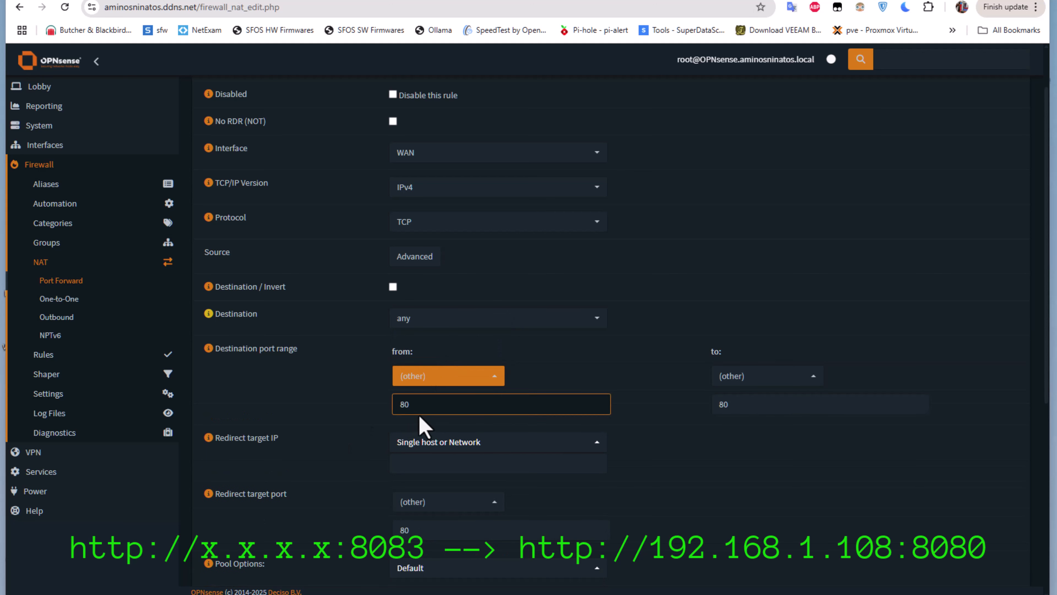
pyautogui.click(426, 404)
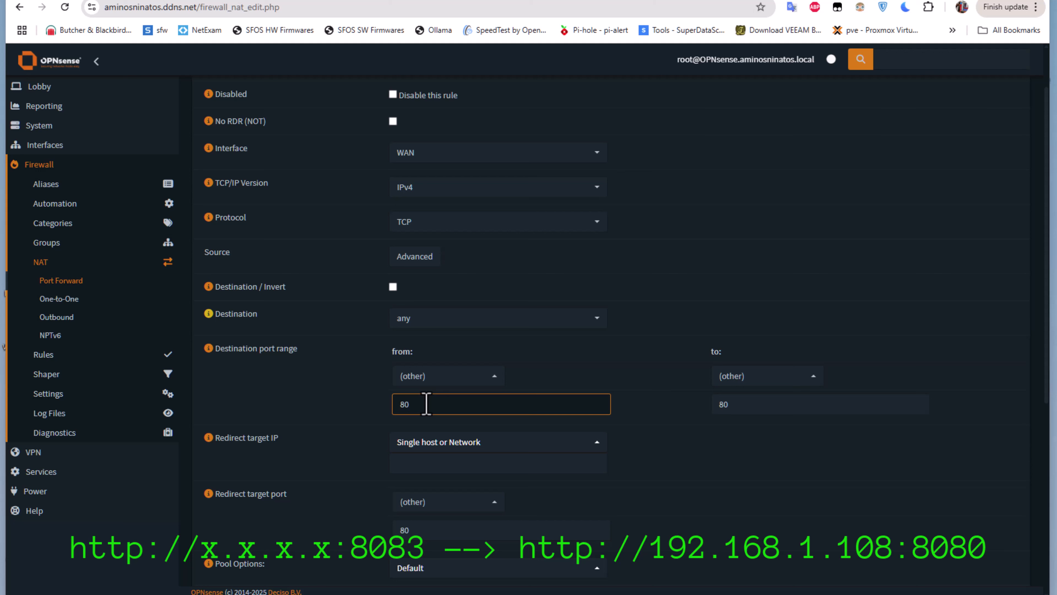
pyautogui.write('83')
pyautogui.click(774, 406)
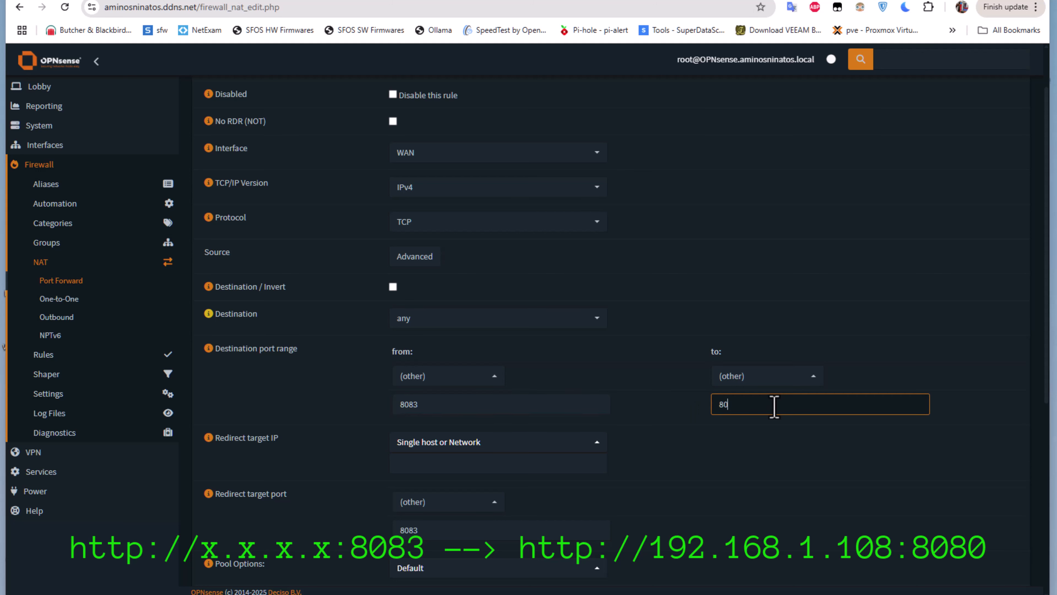
pyautogui.write('83')
# Enter 192.168.1.108 as the single-host redirect target IP
pyautogui.click(477, 461)
pyautogui.scroll(-1, 567, 452)
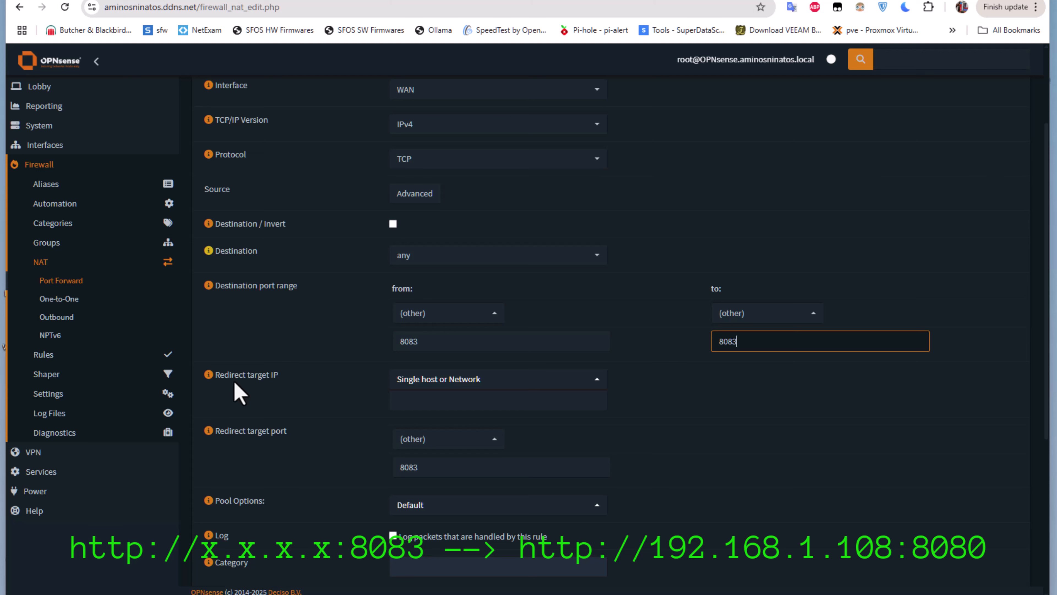
pyautogui.click(415, 401)
pyautogui.write('1')
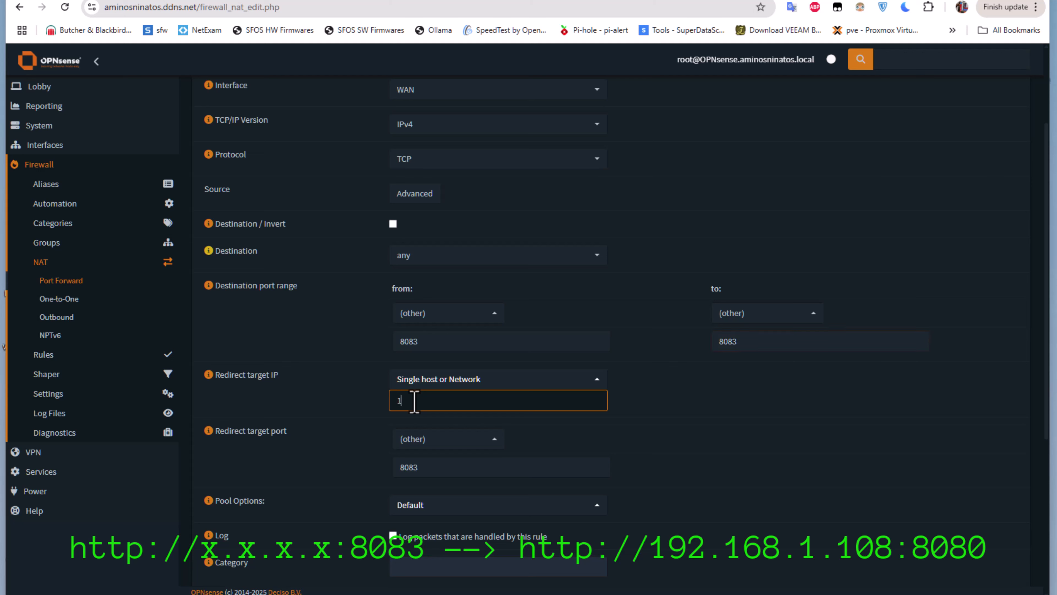
pyautogui.write('92')
pyautogui.write('.')
pyautogui.write('1')
pyautogui.write('68')
pyautogui.write('.1')
pyautogui.write('.1')
pyautogui.write('.1')
pyautogui.write('08')
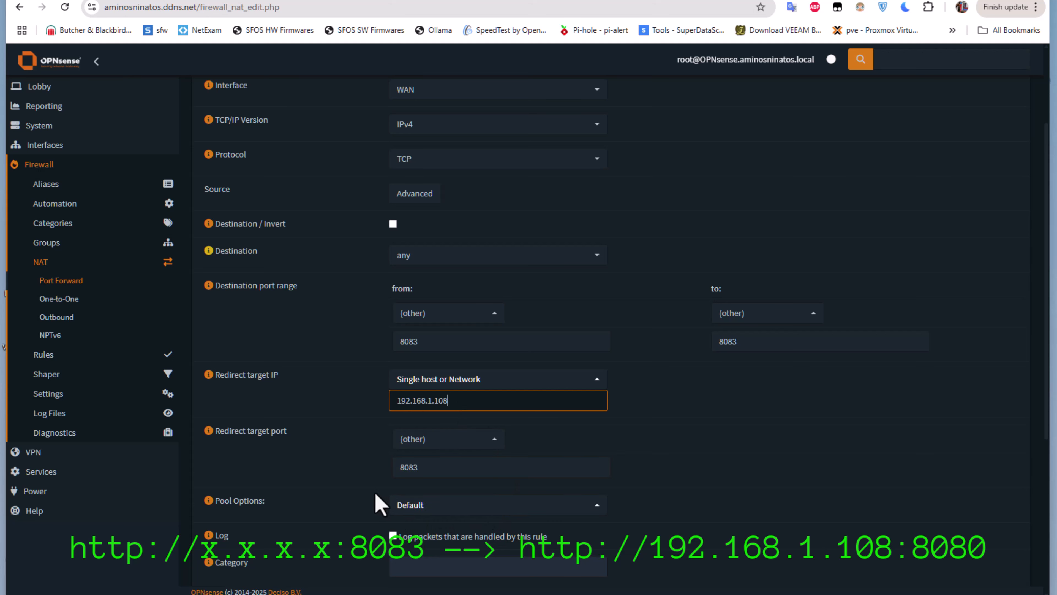
# Set the redirect target port to 8080
pyautogui.click(489, 469)
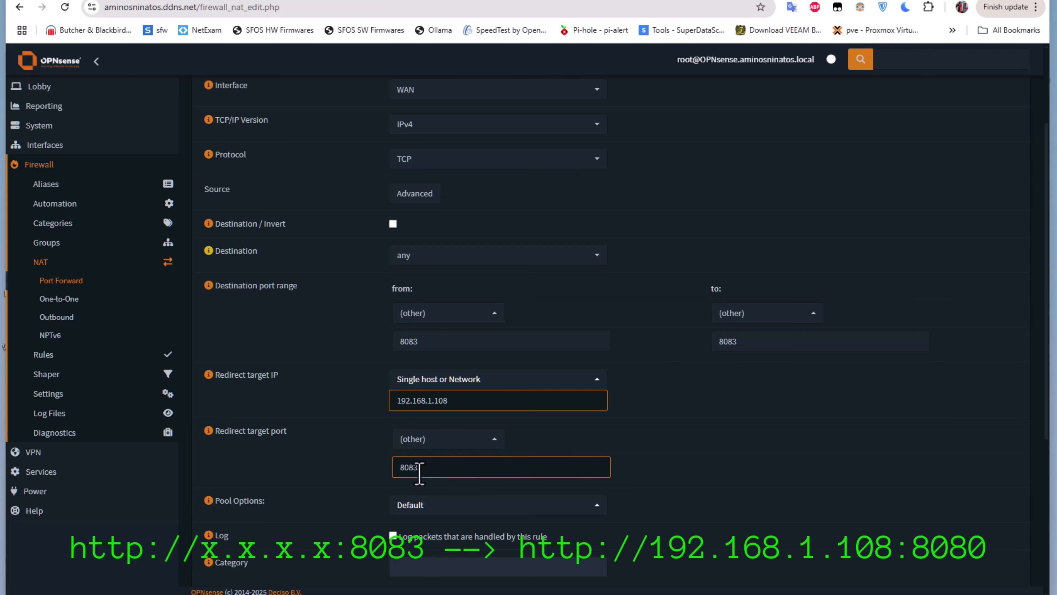
pyautogui.scroll(-2, 429, 472)
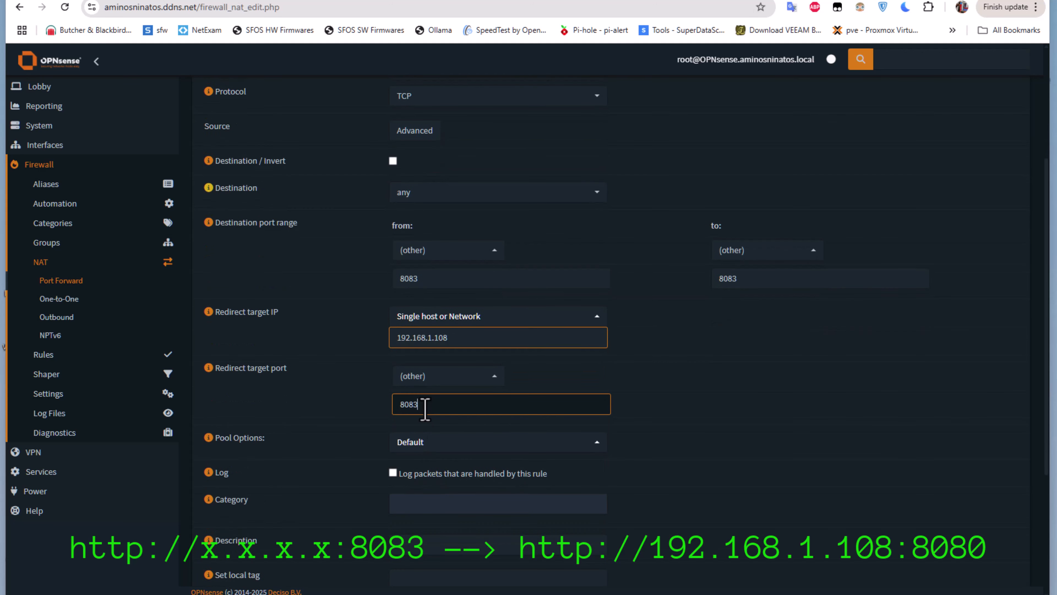
pyautogui.write('0')
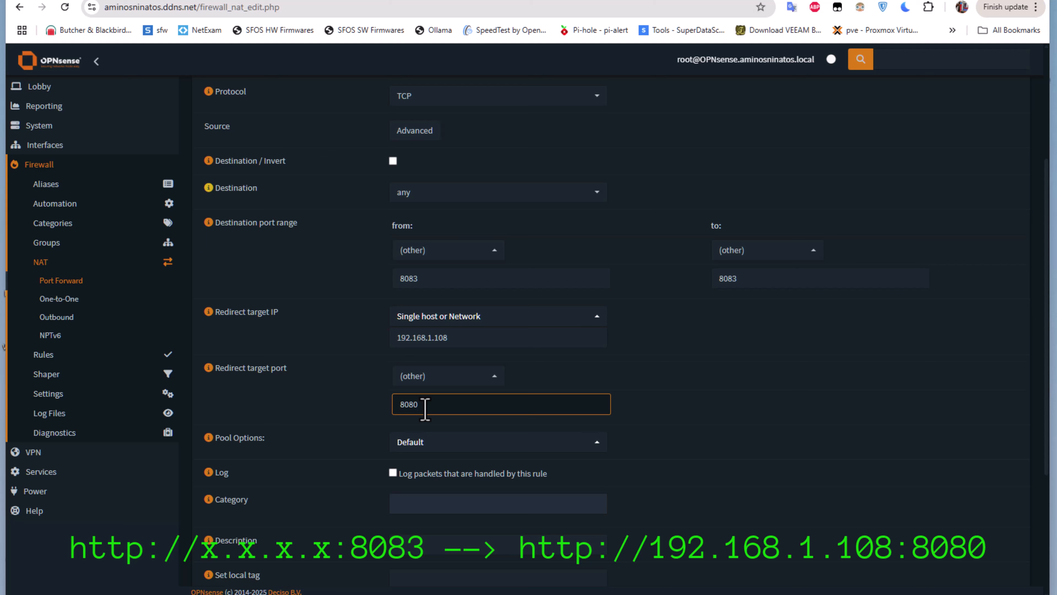
pyautogui.click(840, 419)
pyautogui.click(718, 286)
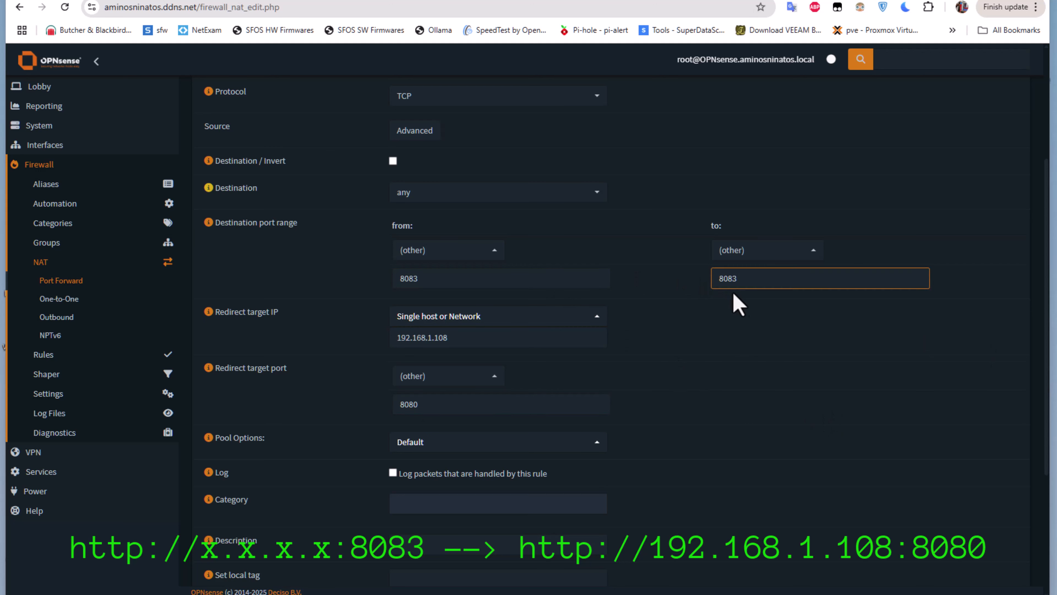
pyautogui.click(738, 295)
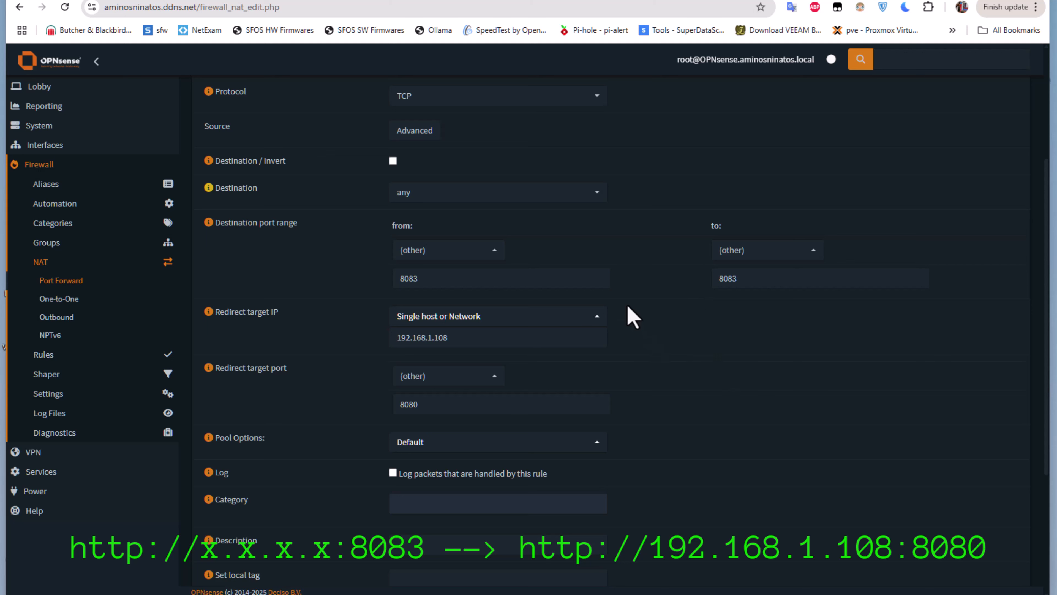
pyautogui.click(547, 285)
pyautogui.click(416, 409)
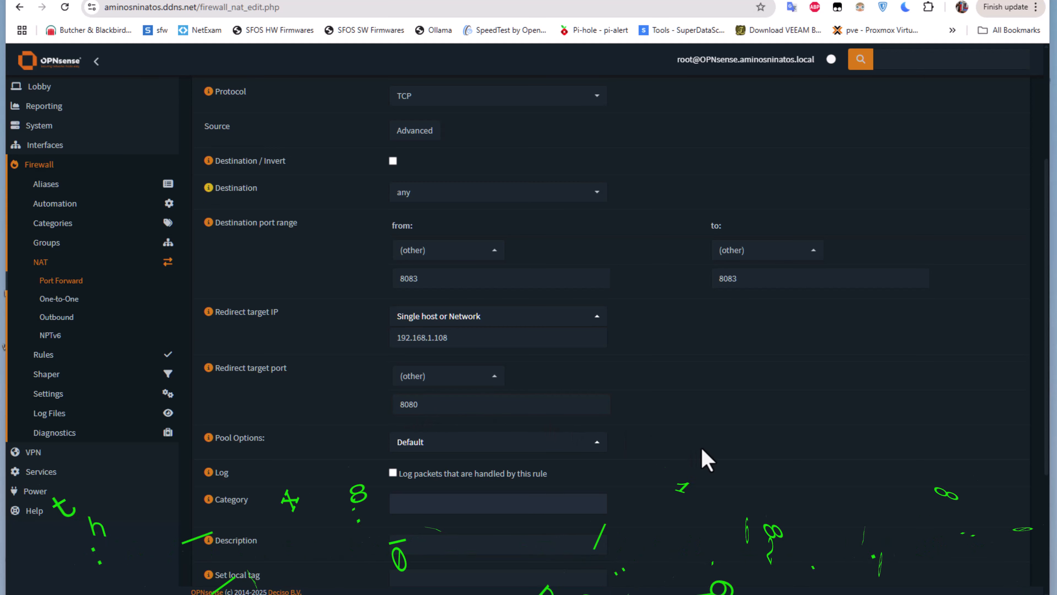
# Enable packet logging for the port forward rule and describe it as "ALLOW WEB ACCESS TO SPEED TRACKER"
pyautogui.scroll(-3, 703, 458)
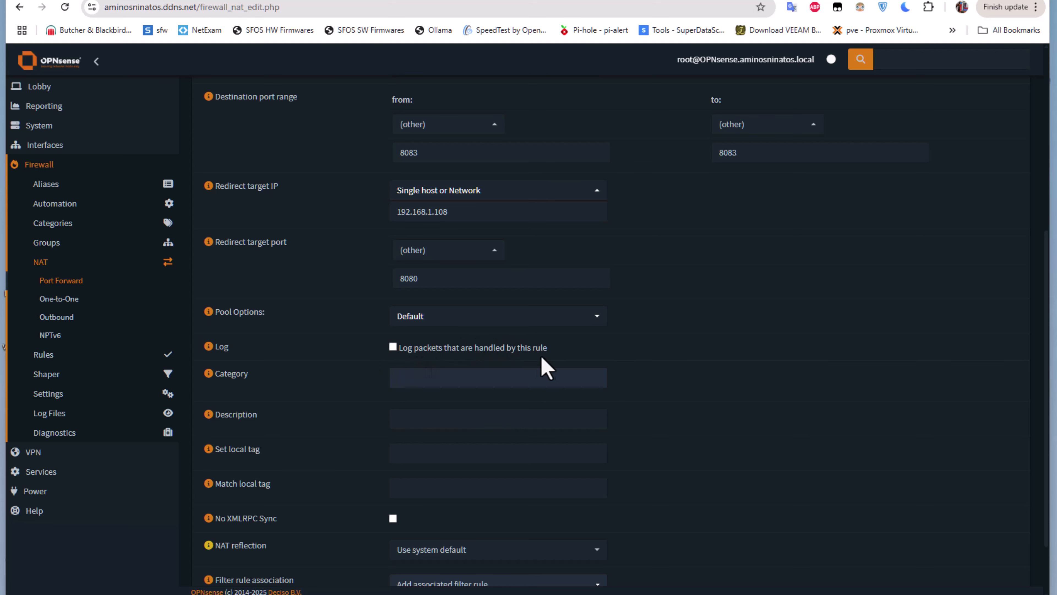
pyautogui.click(393, 348)
pyautogui.scroll(-1, 751, 469)
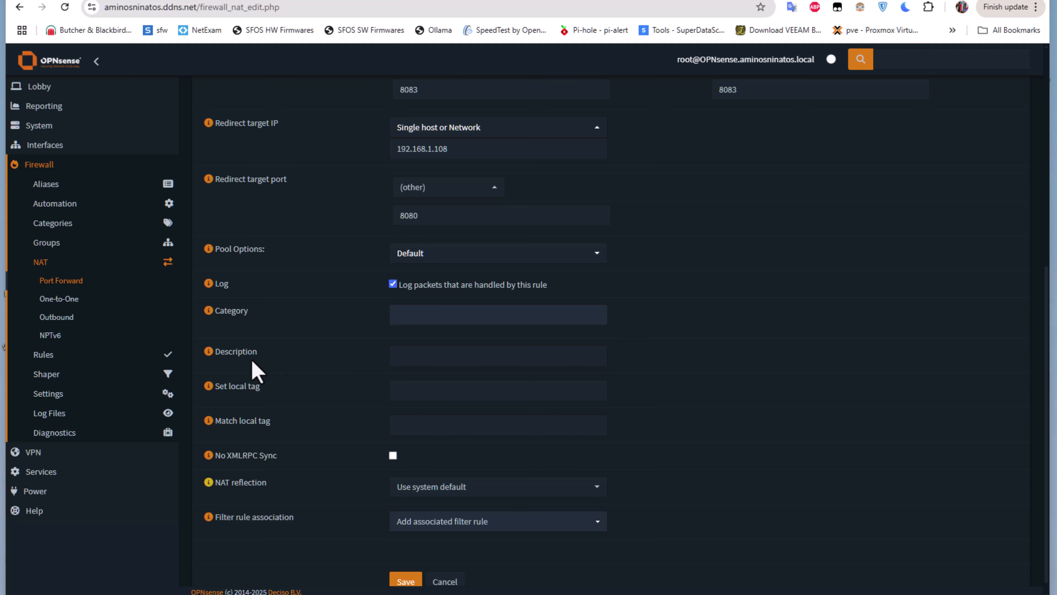
pyautogui.click(394, 358)
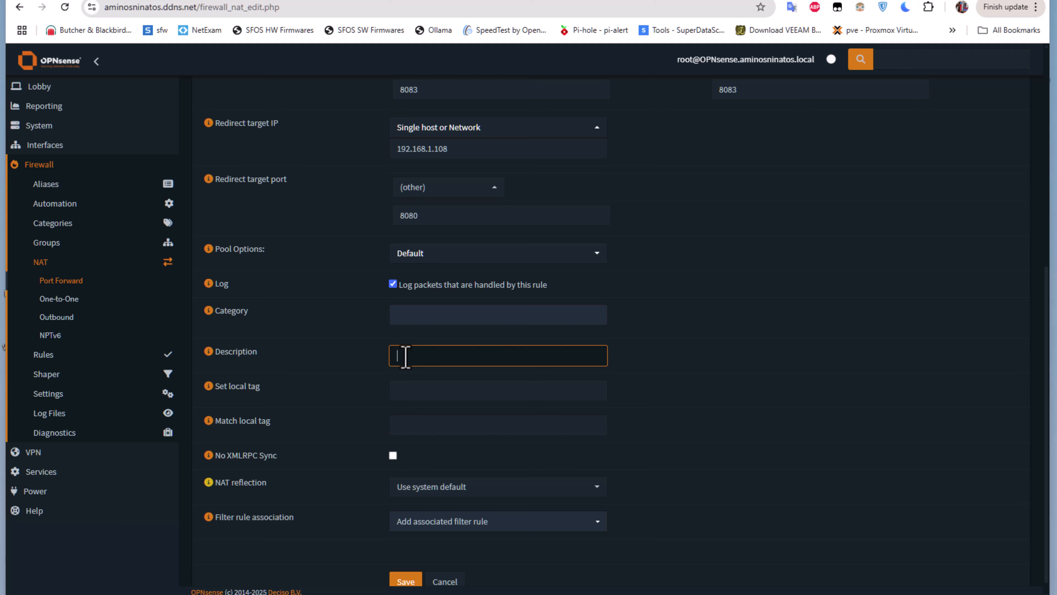
pyautogui.write('ALLOW WEB ACCESS')
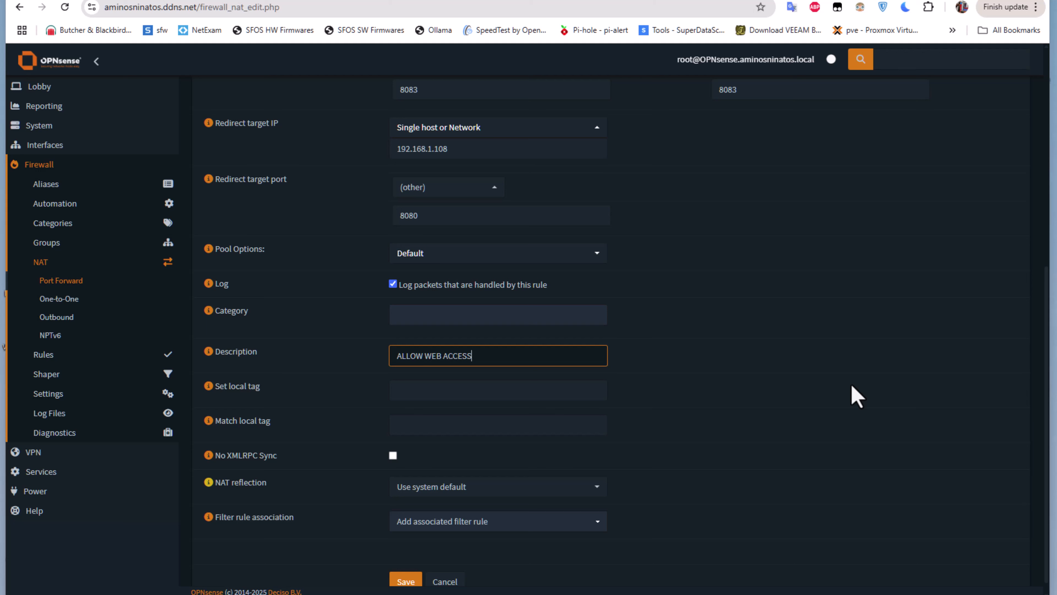
pyautogui.write(' TO  SPEED TRACKER')
# Save the port forward rule and apply the NAT configuration changes
pyautogui.scroll(-1, 776, 401)
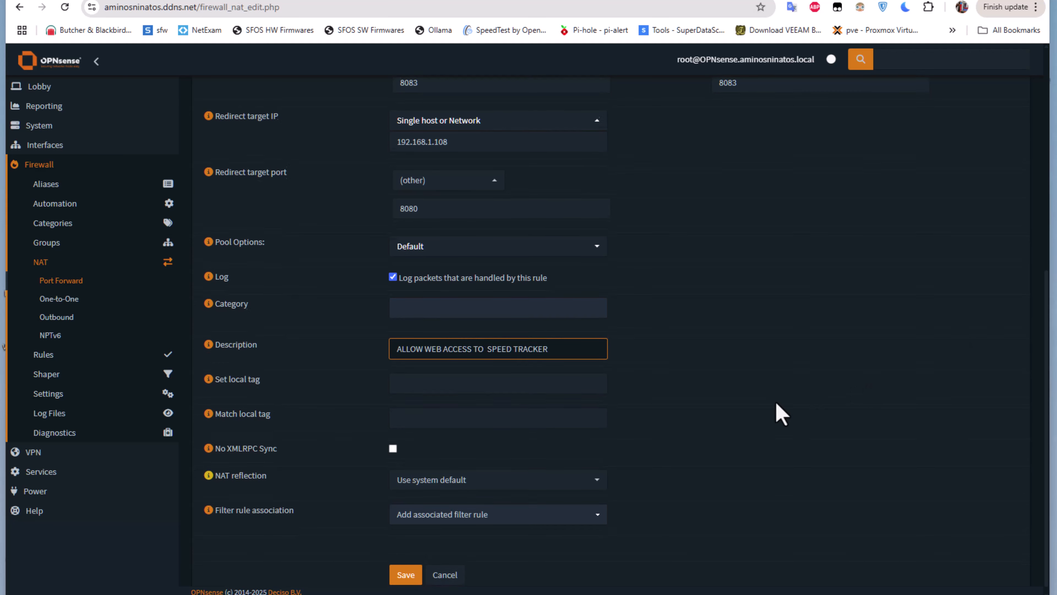
pyautogui.click(406, 567)
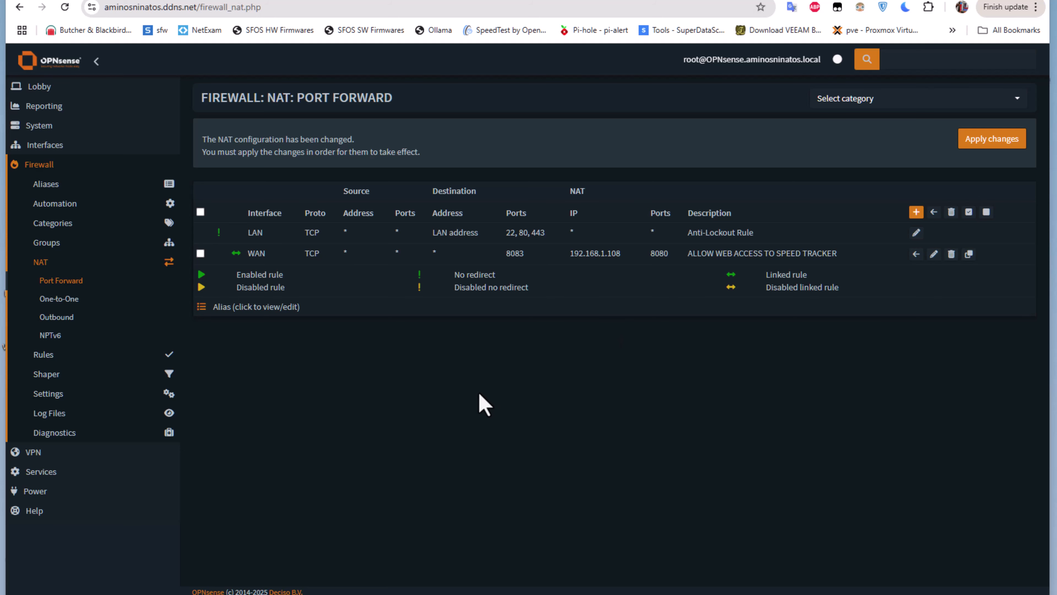
pyautogui.click(986, 142)
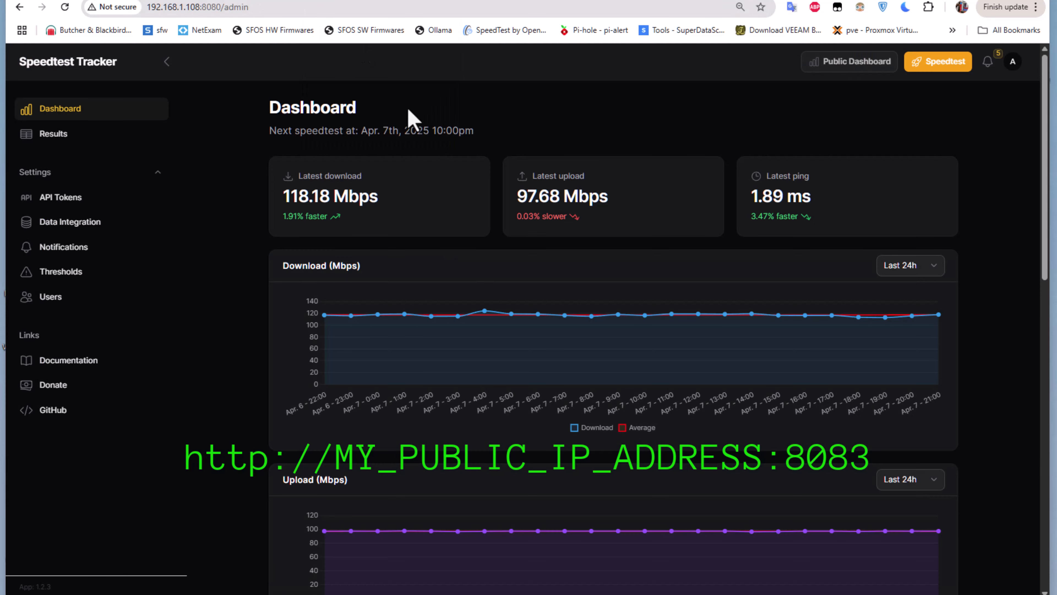
# Open the live view of the firewall log files
pyautogui.moveTo(496, 320)
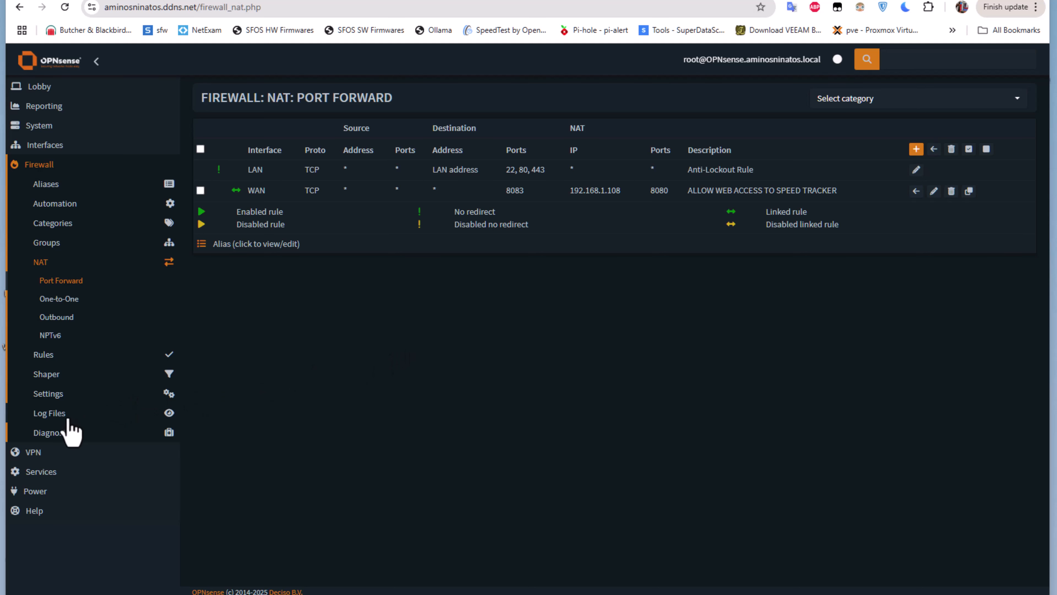
pyautogui.click(62, 416)
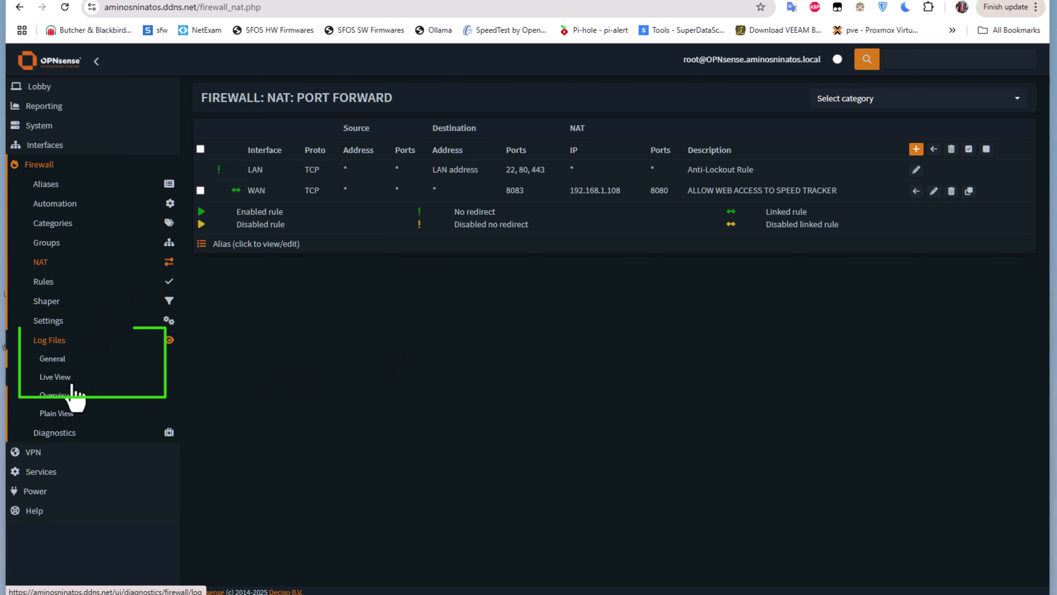
pyautogui.click(57, 380)
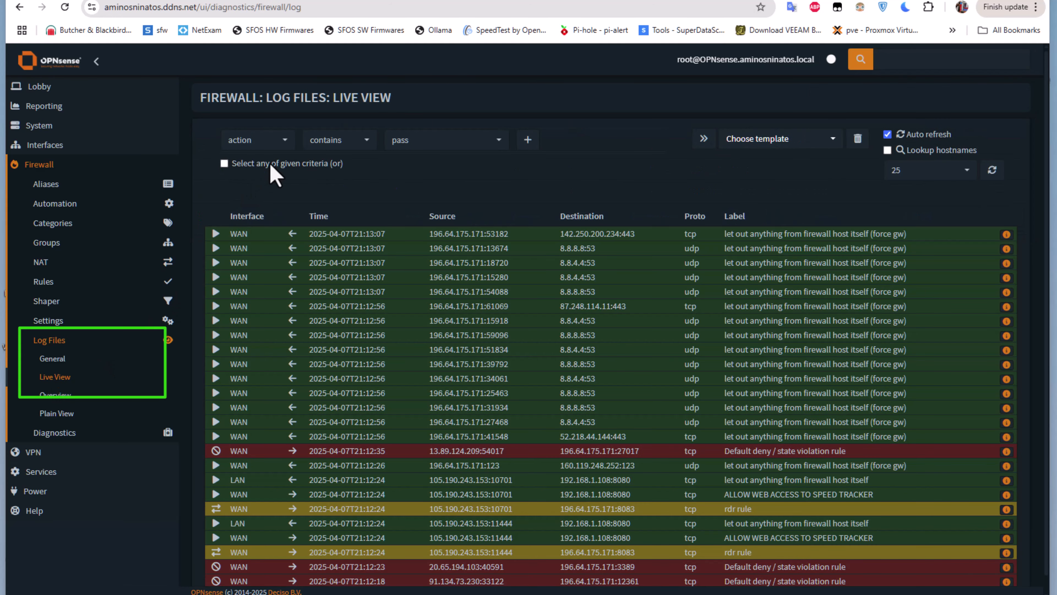
# Filter the live firewall log to entries whose src is 105.190.243.153 and review the matching traffic
pyautogui.click(284, 153)
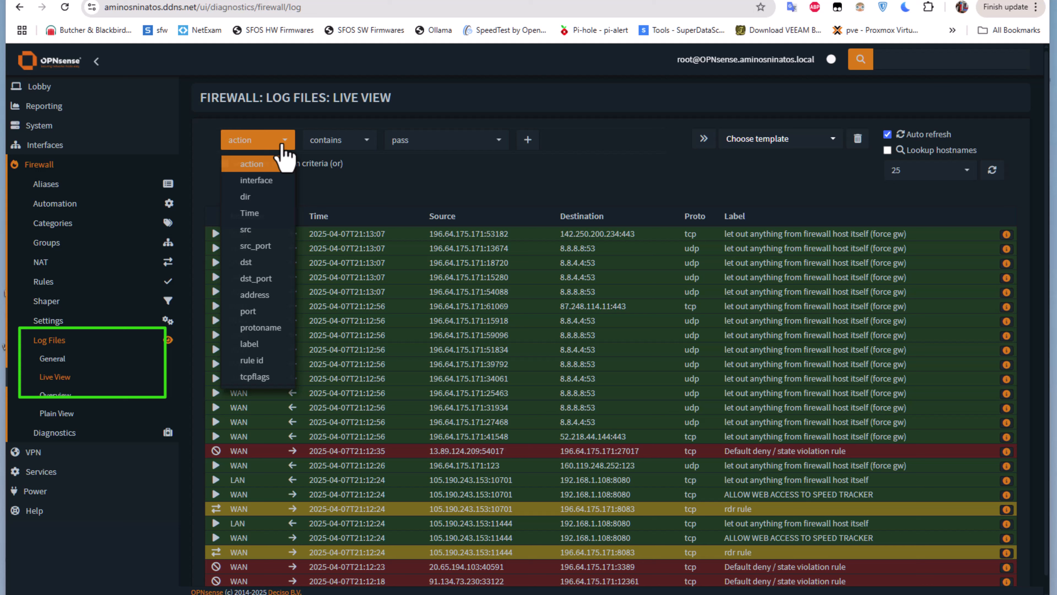
pyautogui.click(262, 232)
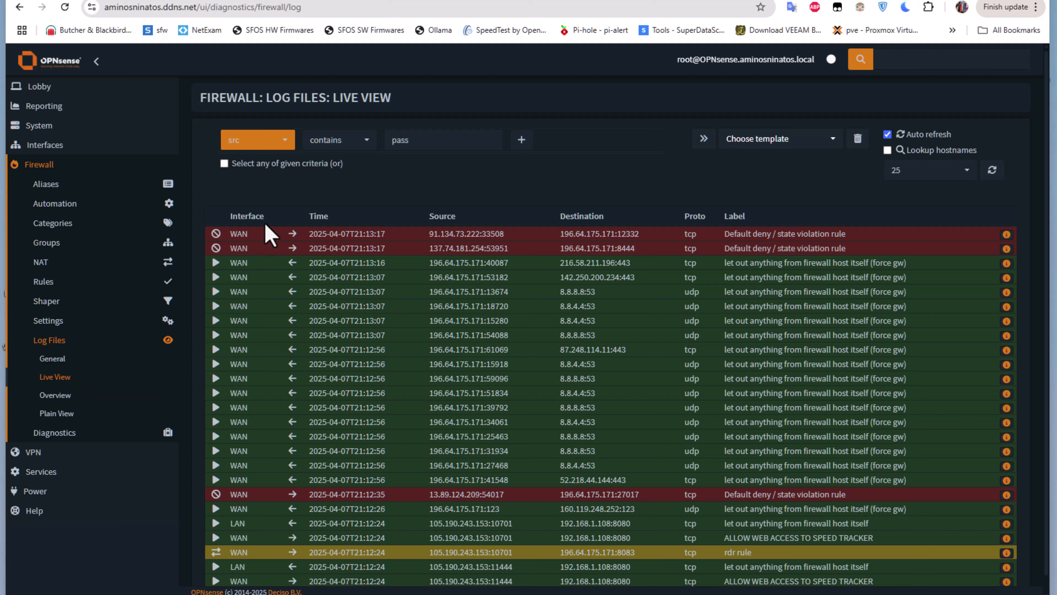
pyautogui.click(365, 144)
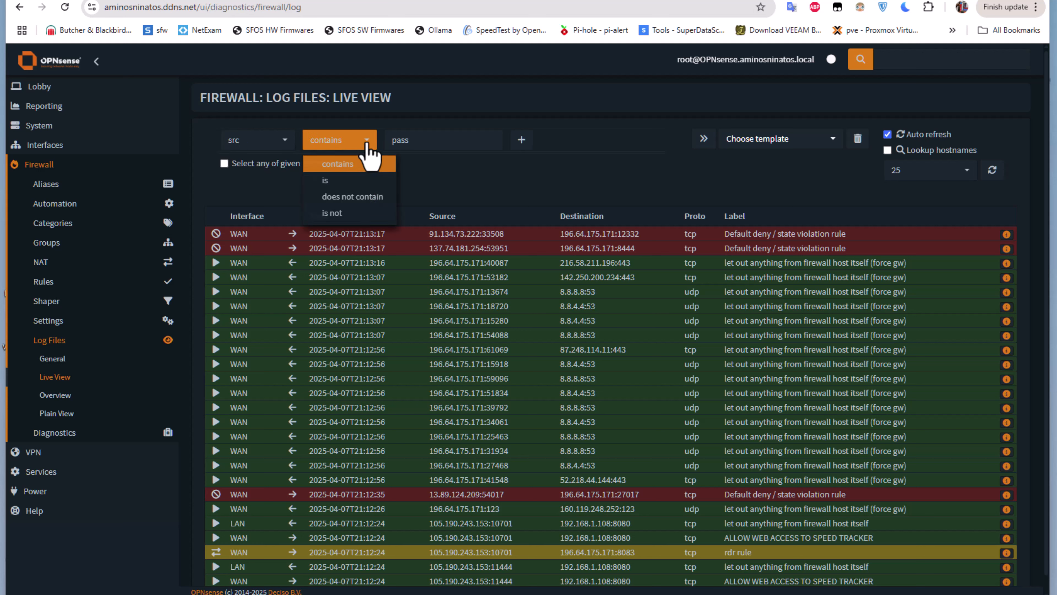
pyautogui.click(329, 180)
pyautogui.doubleClick(399, 140)
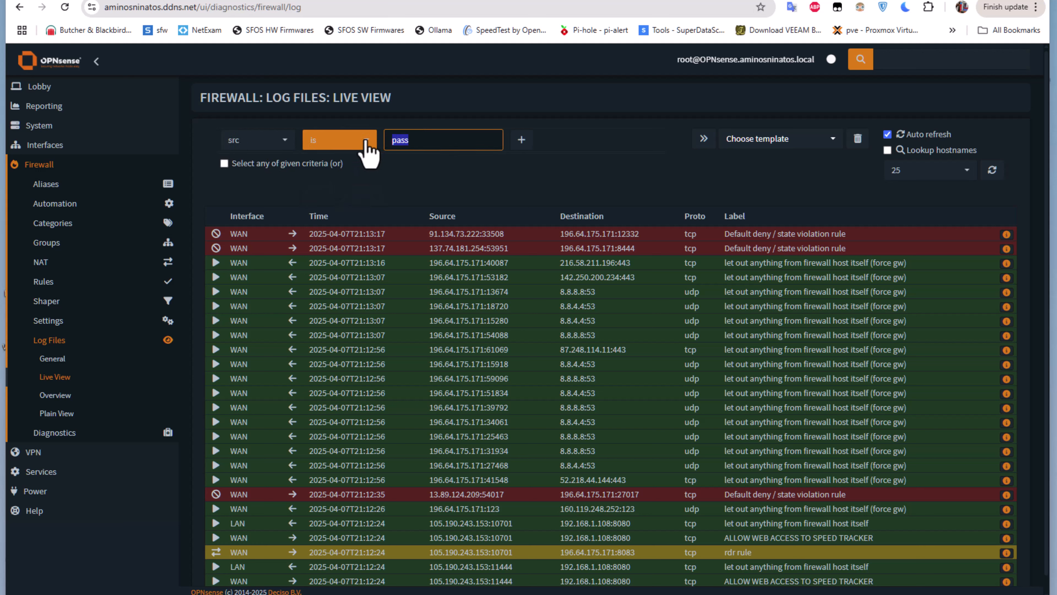
pyautogui.write('105.190.243.153')
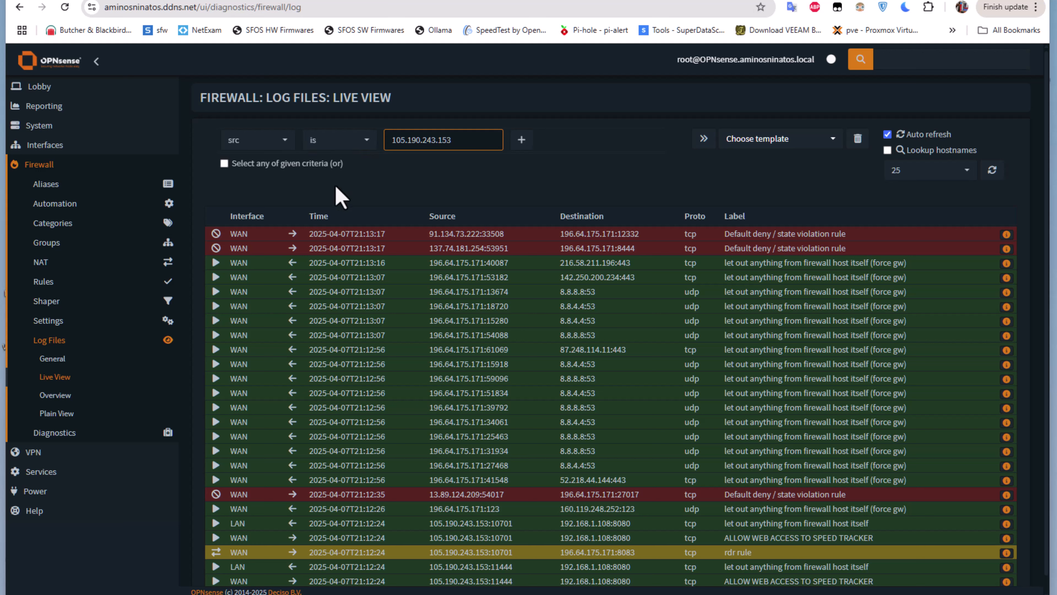
pyautogui.click(522, 142)
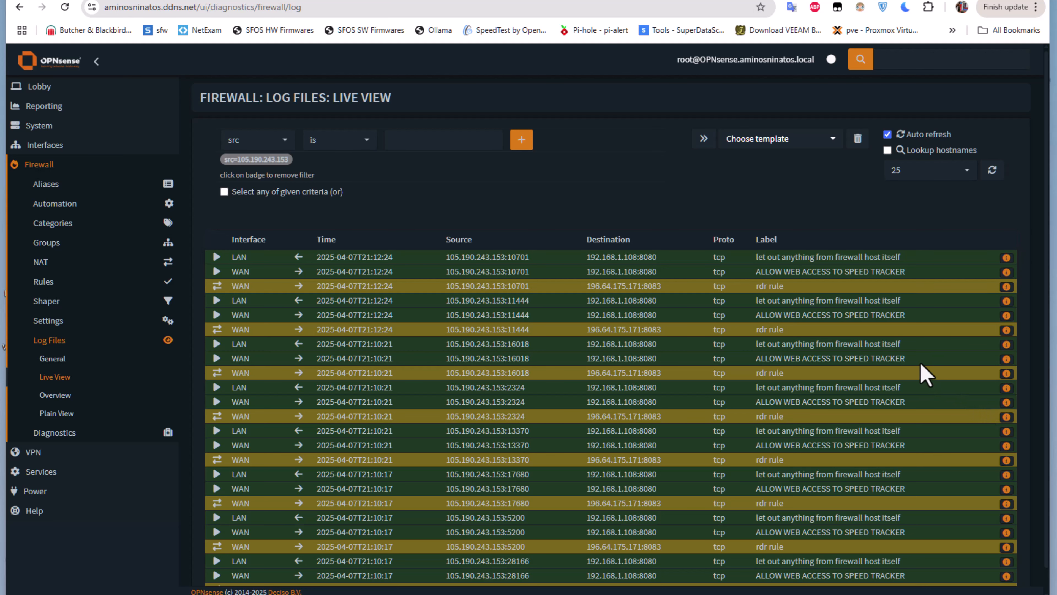
pyautogui.scroll(-1, 926, 365)
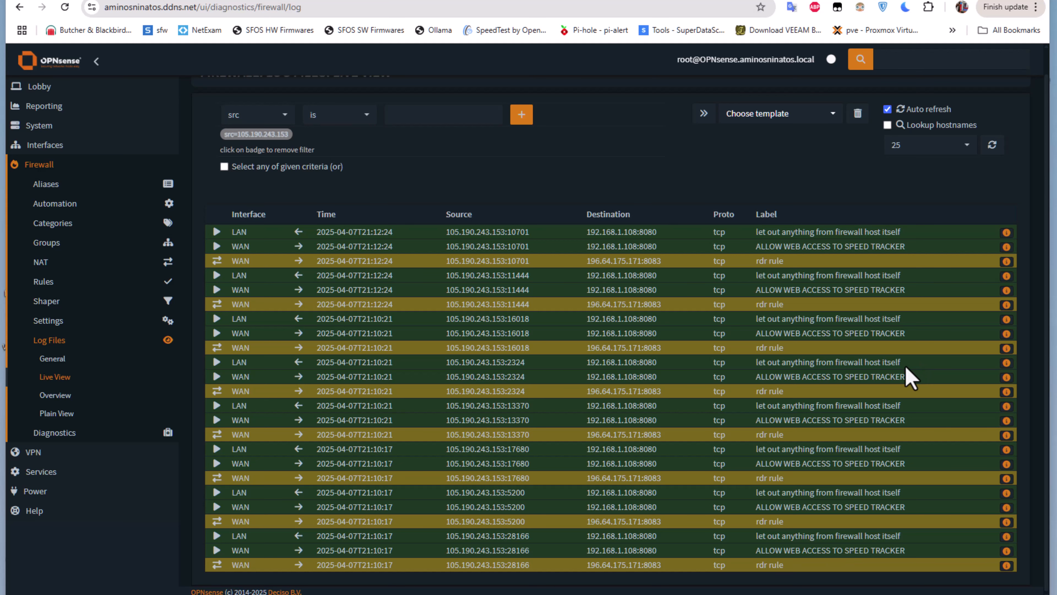
pyautogui.scroll(1, 907, 367)
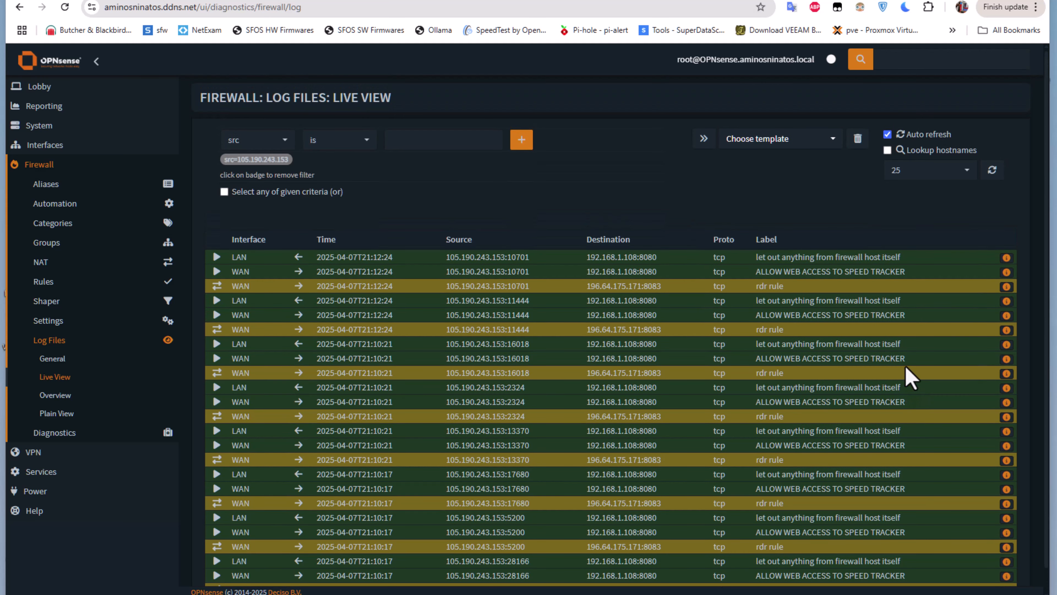